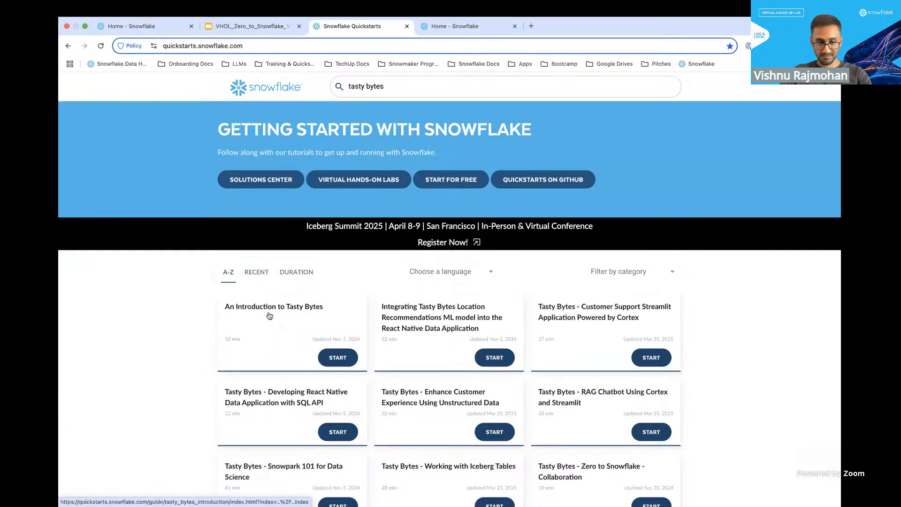
# - Open the "An Introduction to Tasty Bytes" quickstart and read through its introduction section, including the overview and prerequisites
pyautogui.click(269, 316)
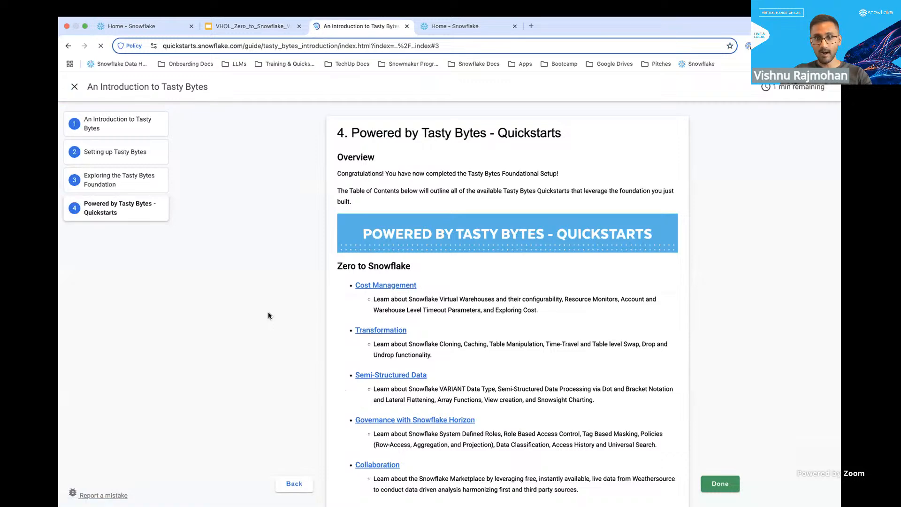
pyautogui.click(135, 121)
pyautogui.scroll(-2, 273, 334)
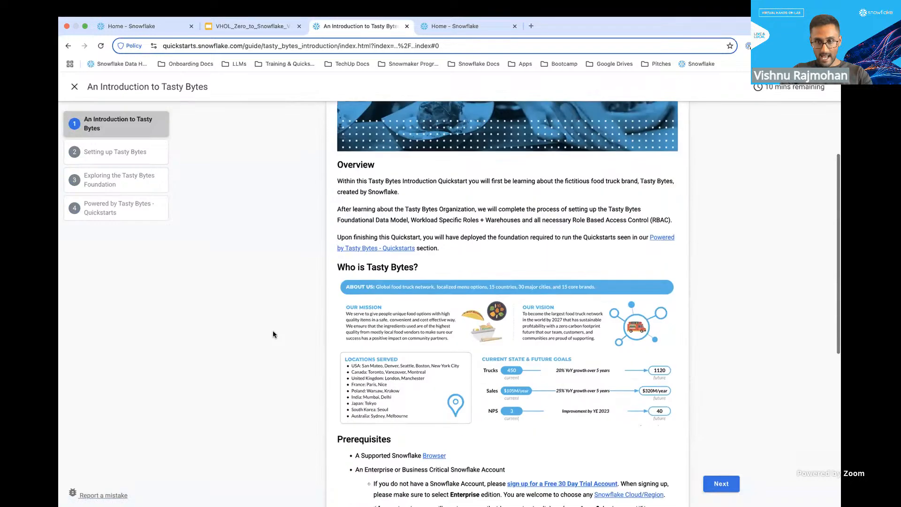
pyautogui.scroll(-6, 272, 334)
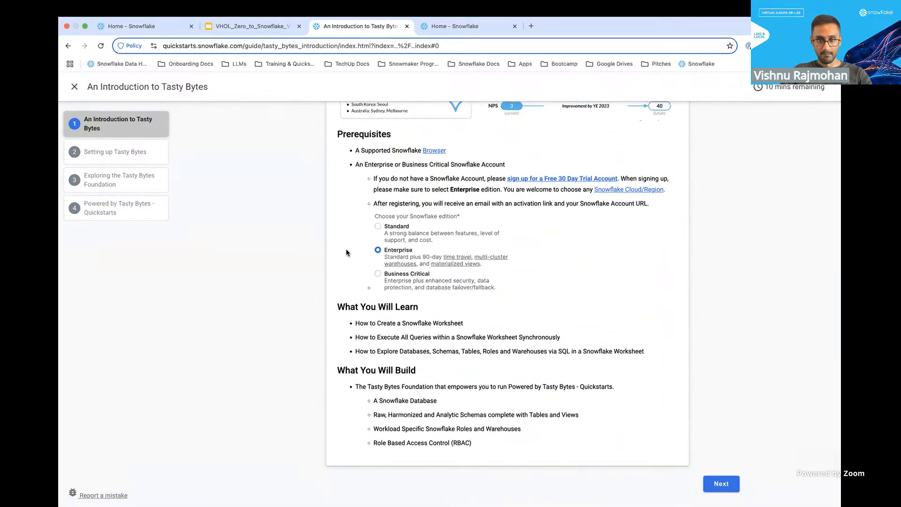
pyautogui.scroll(10, 345, 248)
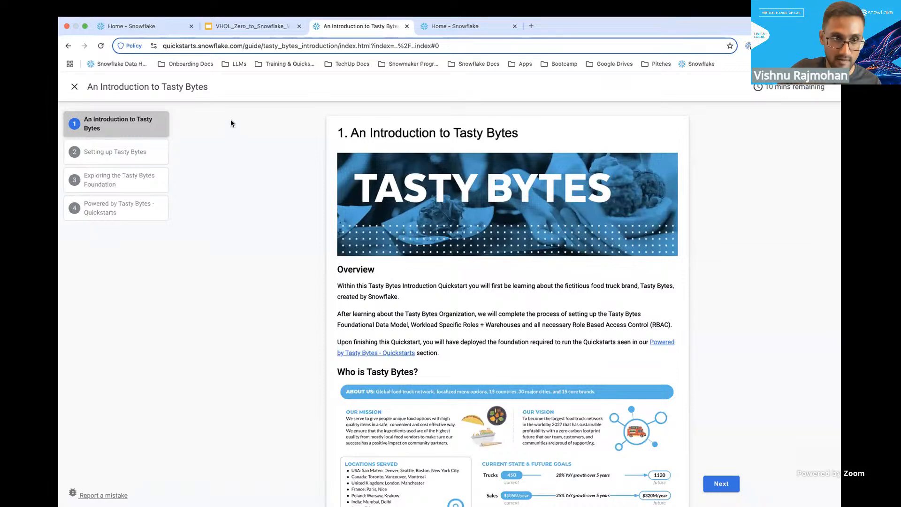
# - Go to the quickstart's "Setting up Tasty Bytes" section and open the tb_introduction.sql setup script on GitHub
pyautogui.click(144, 152)
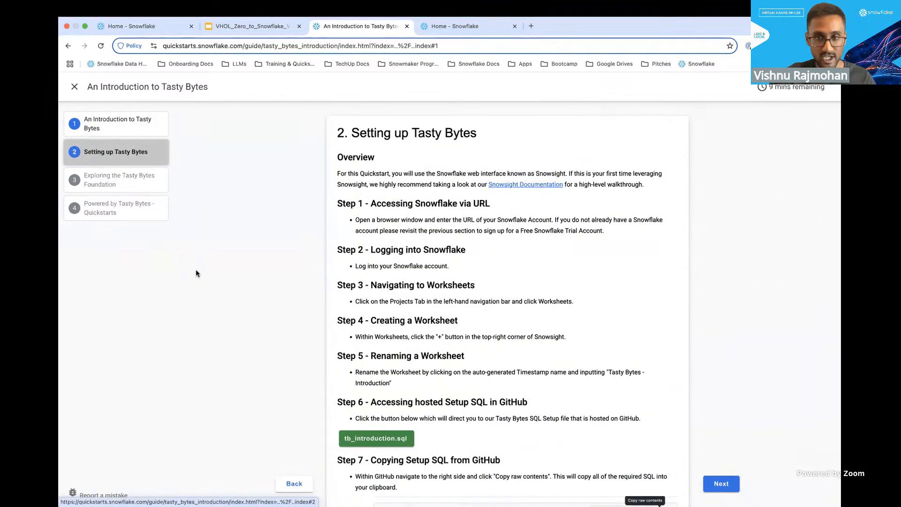
pyautogui.scroll(-4, 196, 273)
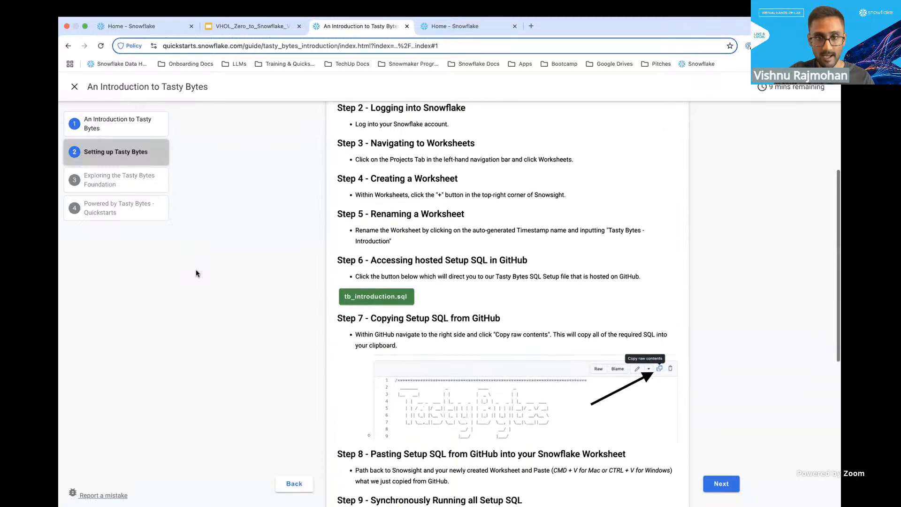
pyautogui.scroll(3, 197, 273)
pyautogui.scroll(-3, 458, 360)
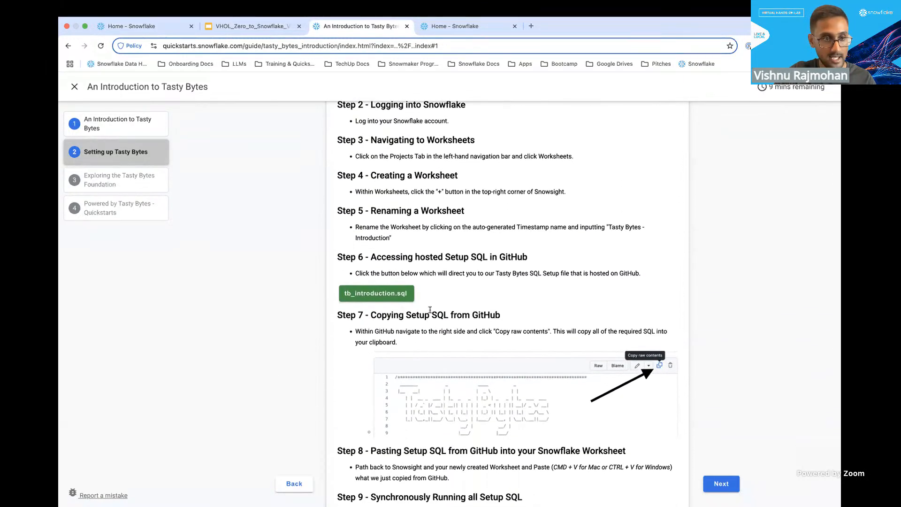
pyautogui.click(377, 296)
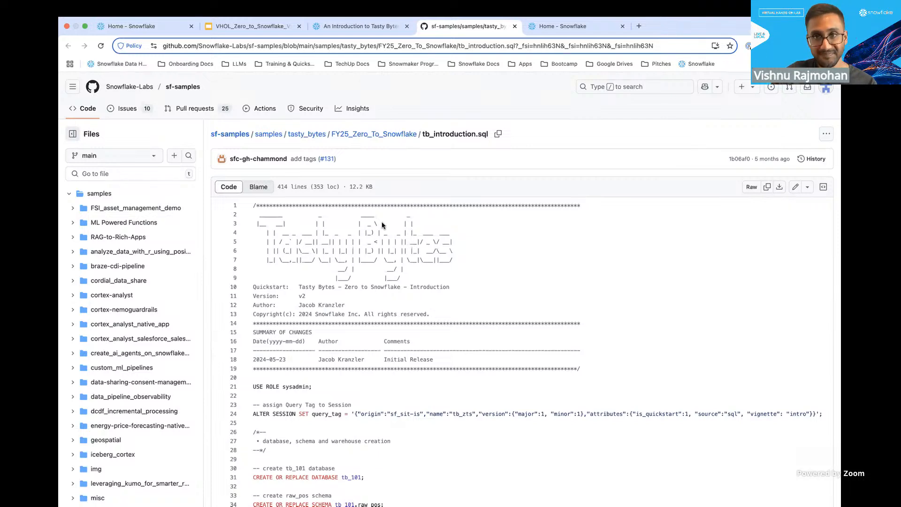
# - Switch to the new Snowflake trial account with $400 credits and skip its welcome dialog
pyautogui.click(152, 29)
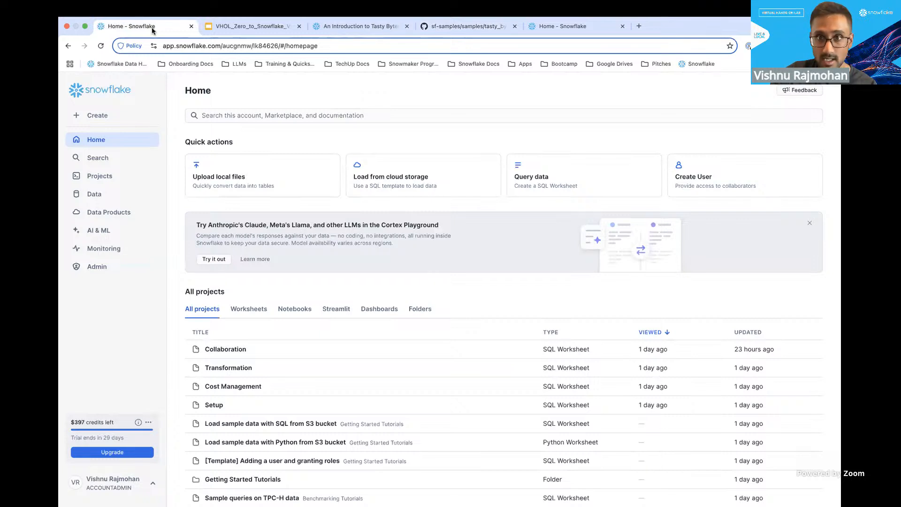
pyautogui.click(587, 27)
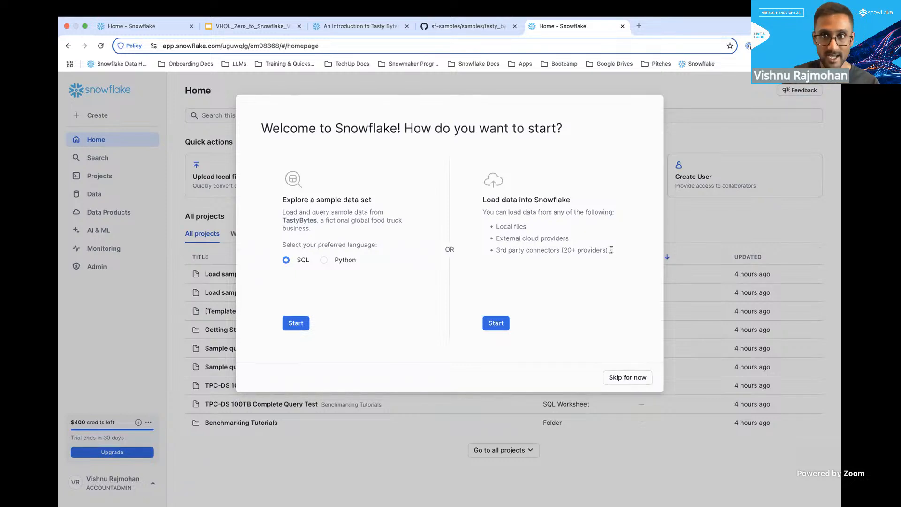
pyautogui.click(641, 376)
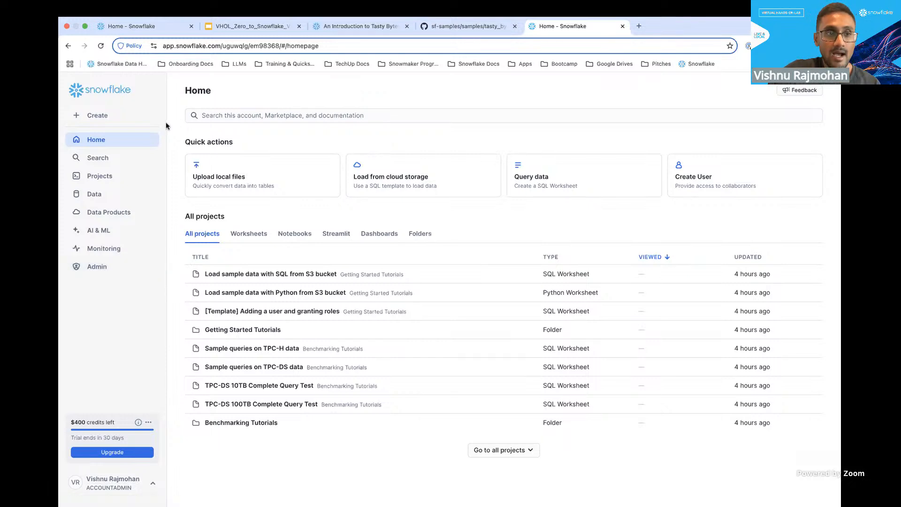
# - Look over the Worksheets page and examine the schemas in the SNOWFLAKE and SNOWFLAKE_SAMPLE_DATA databases, including ACCOUNT_USAGE and TPCH_SF1000
pyautogui.click(109, 176)
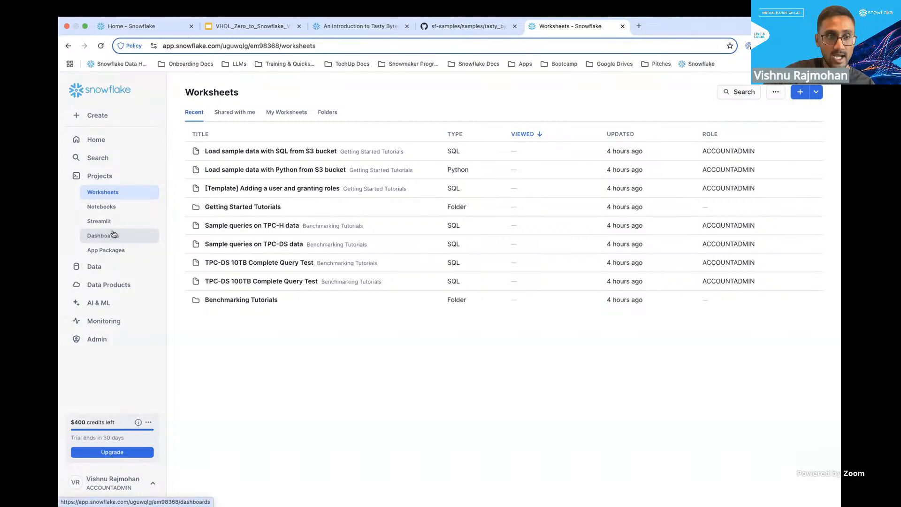
pyautogui.click(108, 267)
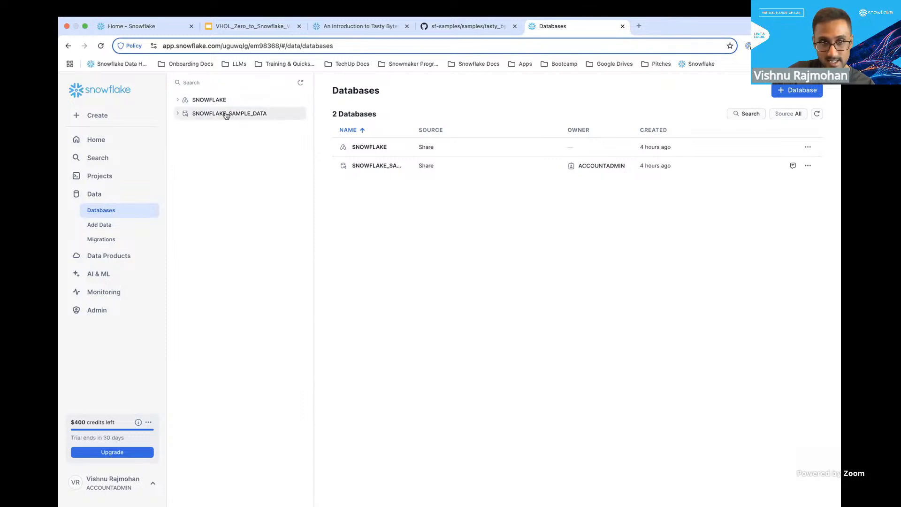
pyautogui.click(205, 102)
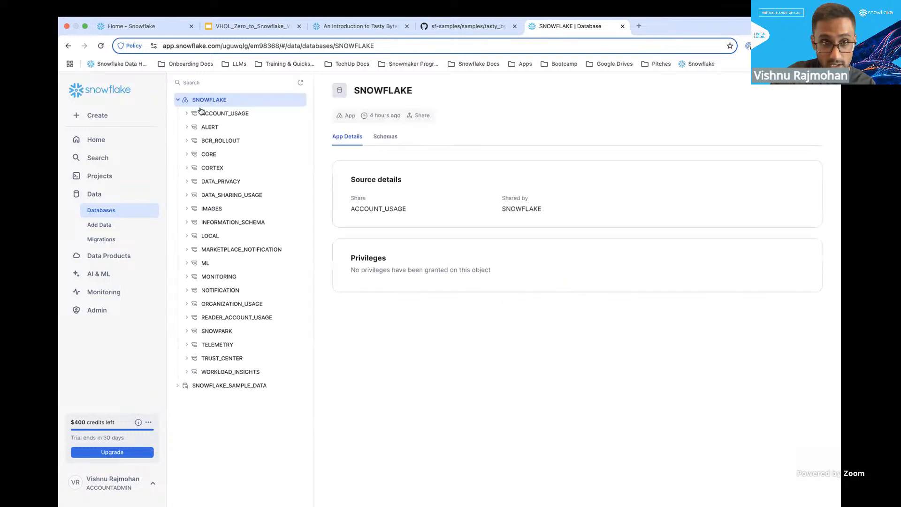
pyautogui.click(206, 114)
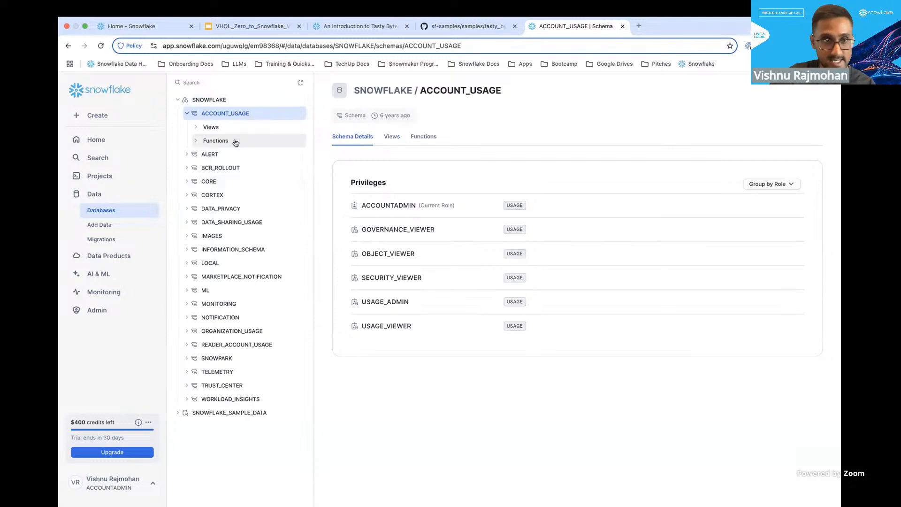
pyautogui.click(178, 100)
pyautogui.click(179, 114)
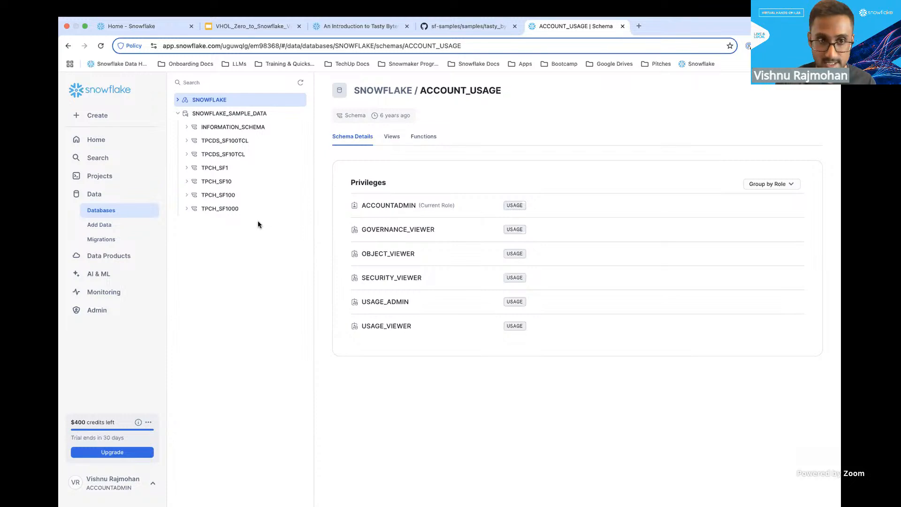
pyautogui.click(195, 209)
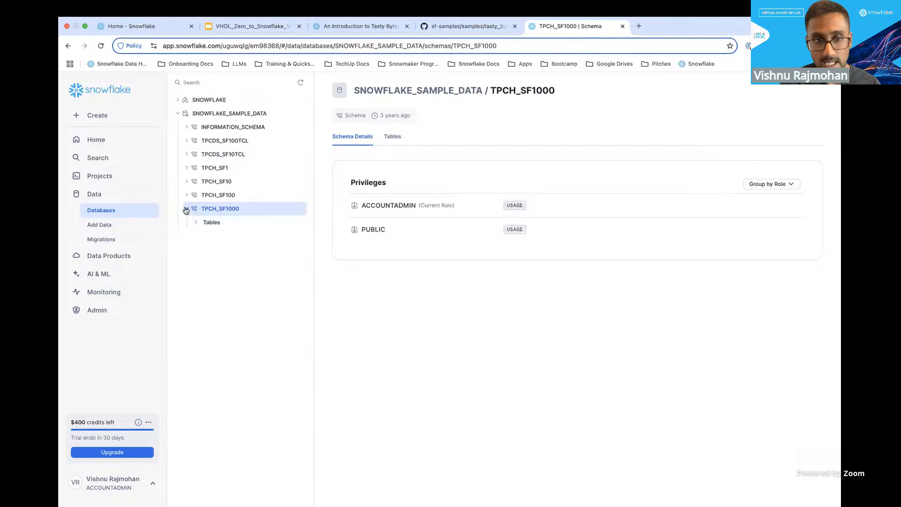
pyautogui.click(186, 209)
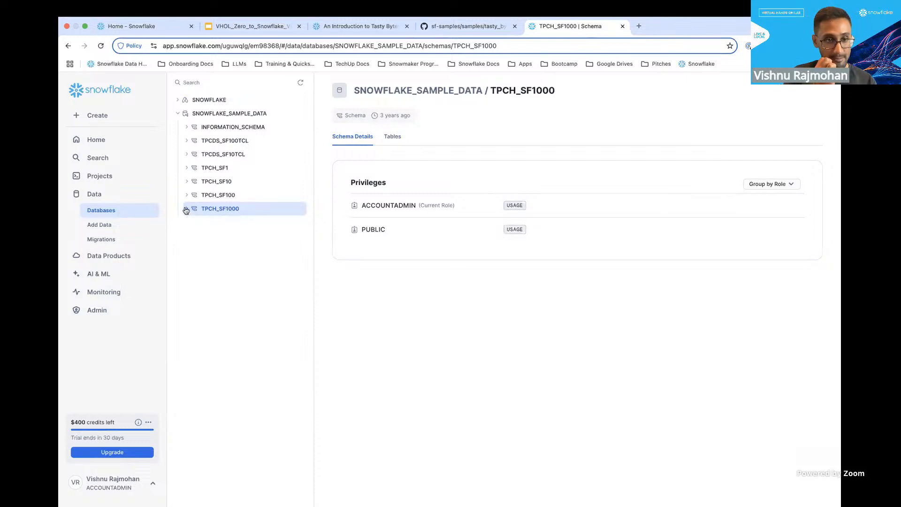
# - View the AI & ML Studio page and the Query History page
pyautogui.click(96, 275)
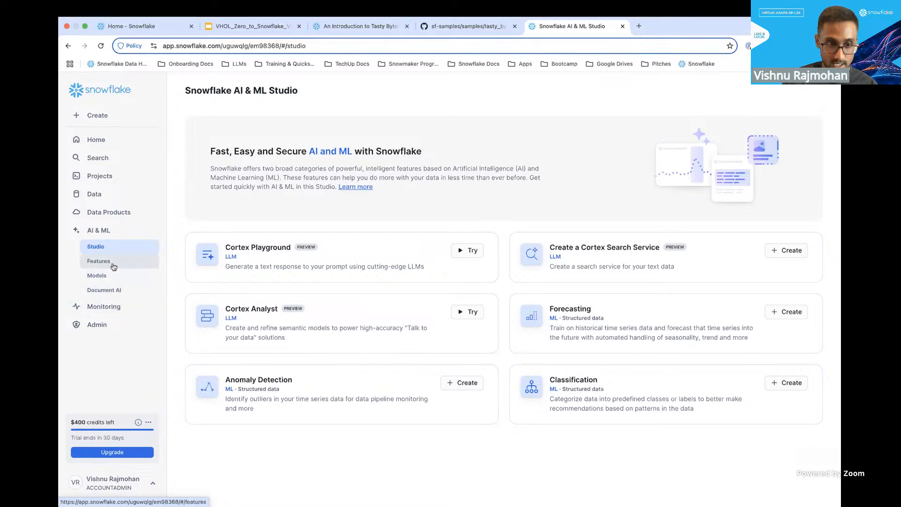
pyautogui.click(118, 308)
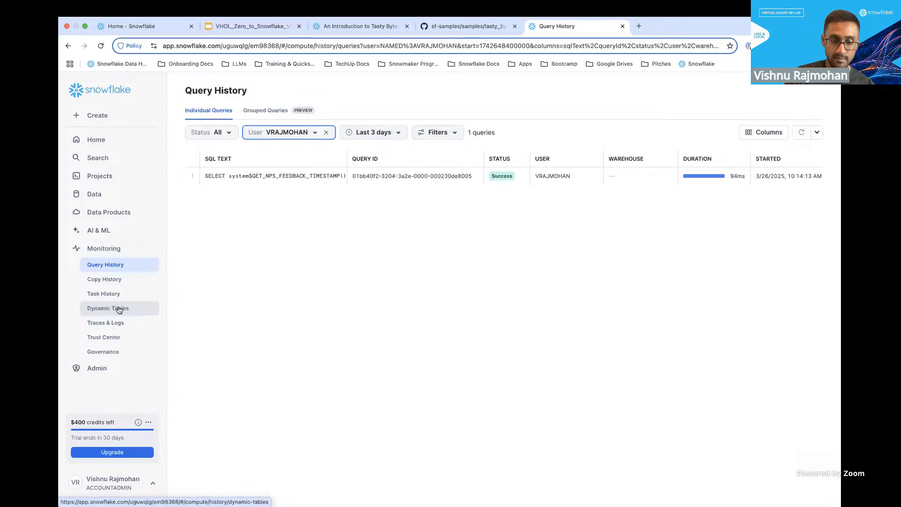
# - Review the accounts and the roles the current user can switch to, keeping ACCOUNTADMIN as the active role
pyautogui.click(119, 484)
pyautogui.moveTo(133, 323)
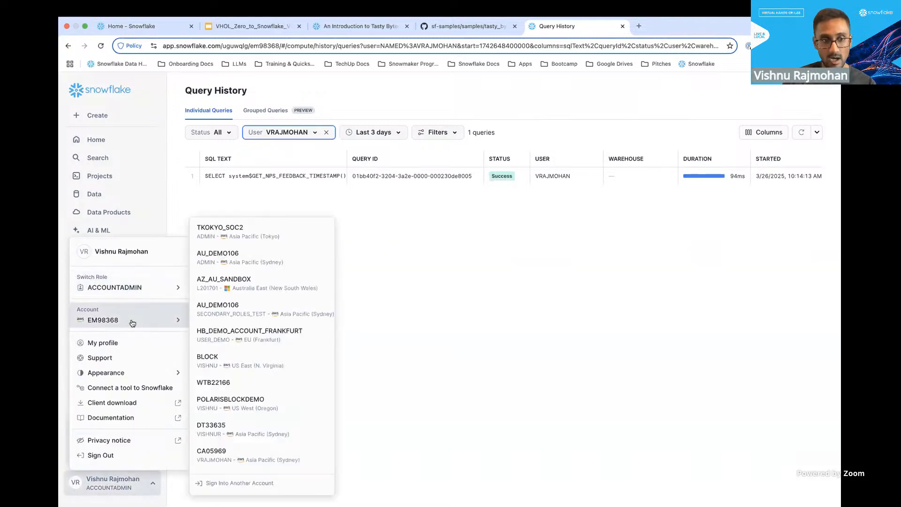
pyautogui.moveTo(139, 294)
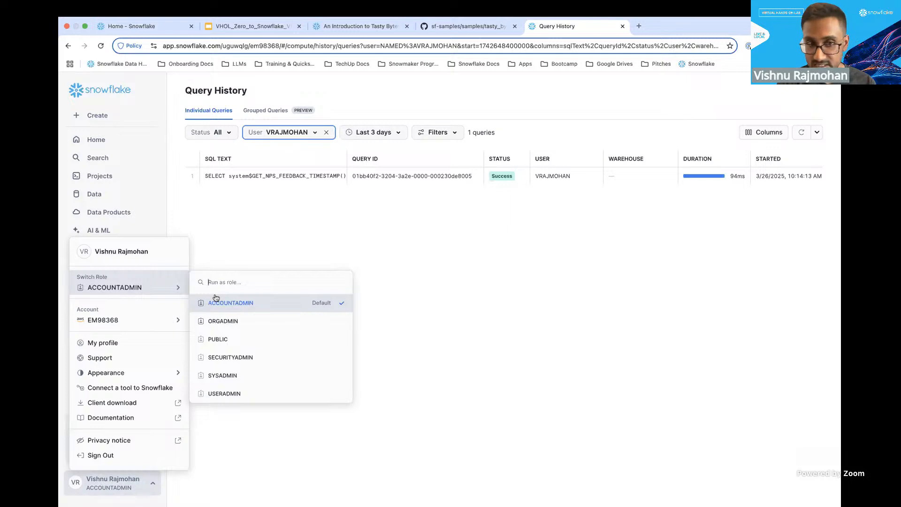
pyautogui.click(292, 231)
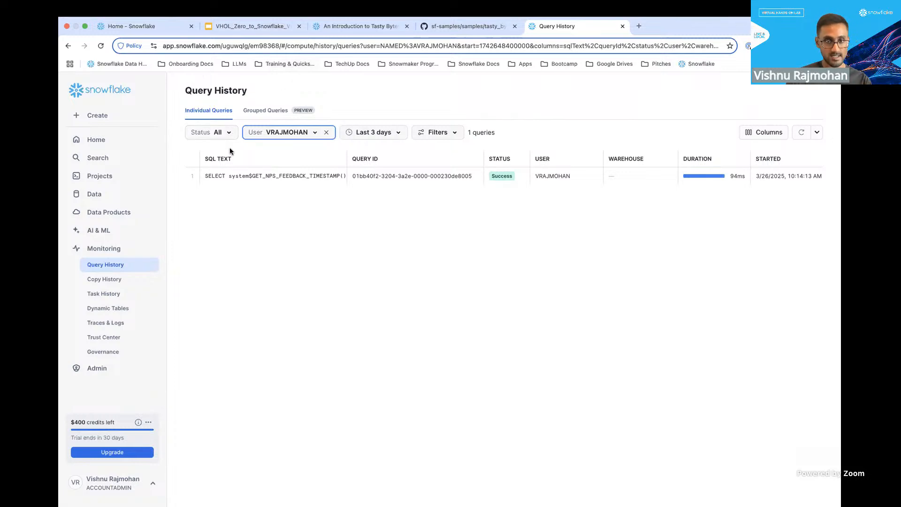
# - Recheck the quickstart's setup instructions on worksheets and SQL copying, and return to the tb_introduction.sql script on GitHub
pyautogui.click(493, 34)
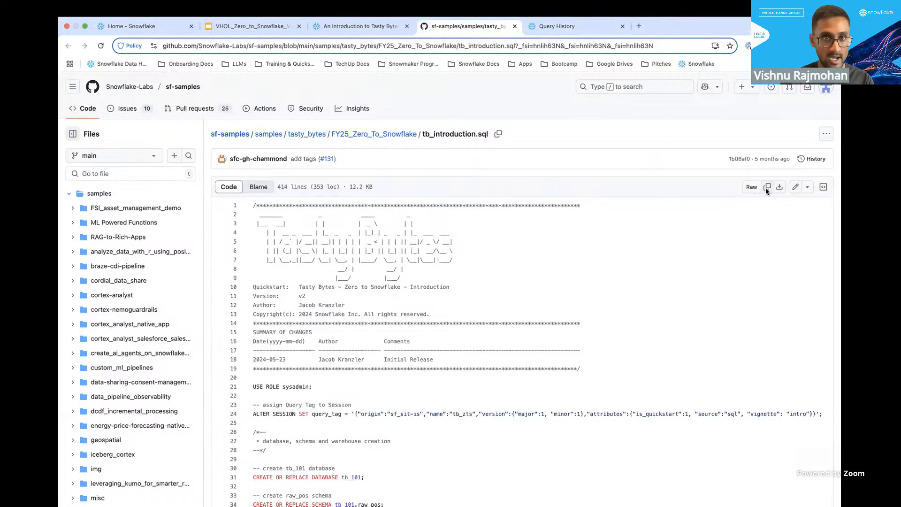
pyautogui.click(342, 28)
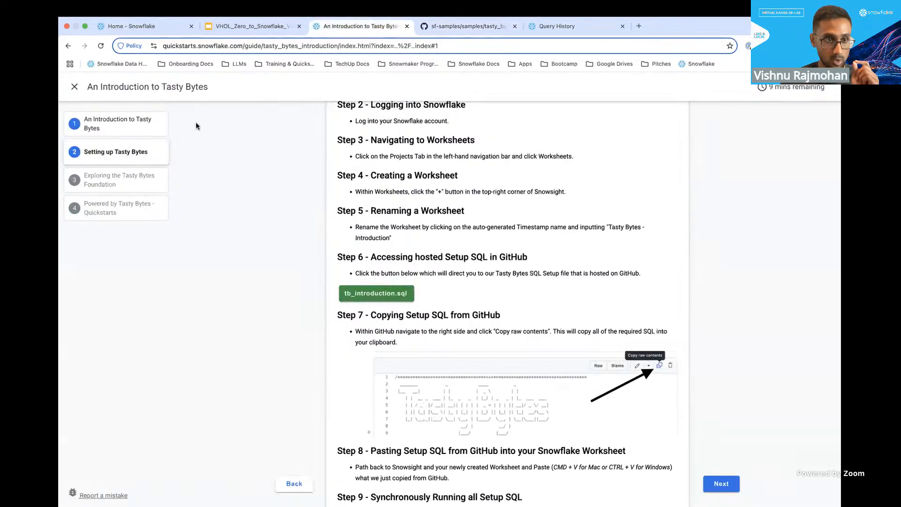
pyautogui.scroll(3, 331, 225)
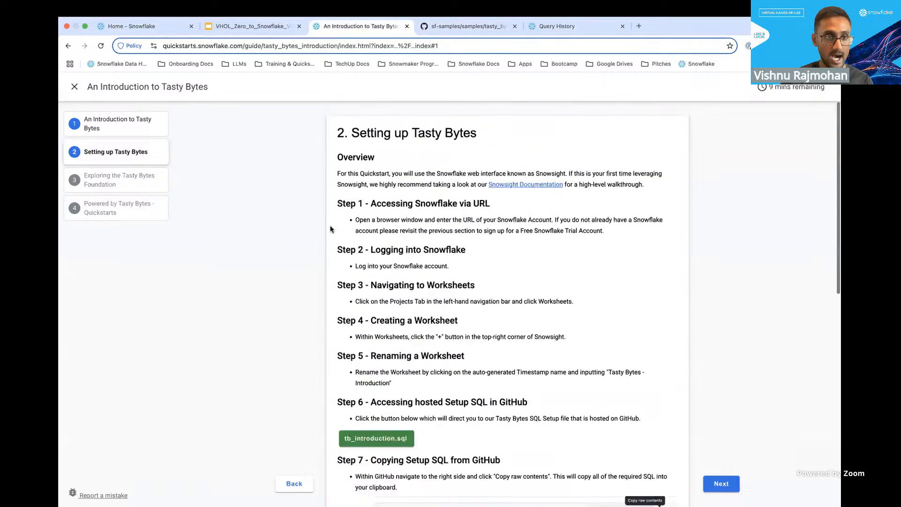
pyautogui.scroll(-2, 448, 349)
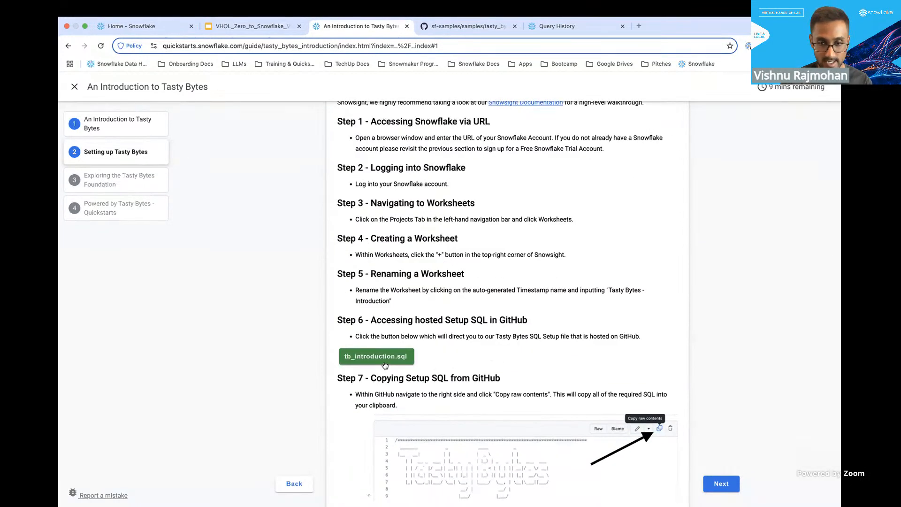
pyautogui.click(385, 366)
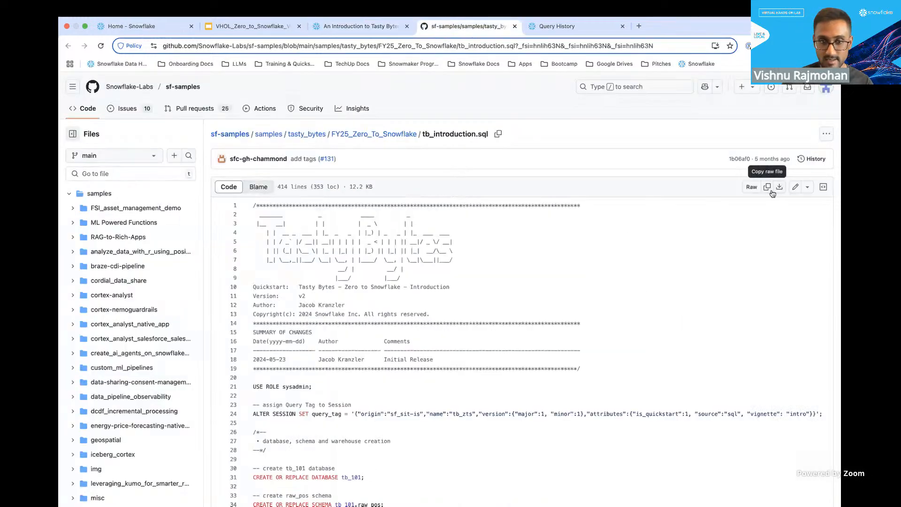
# - Switch back to Snowflake, create a new SQL worksheet in Projects, and dismiss the worksheet tips
pyautogui.click(619, 31)
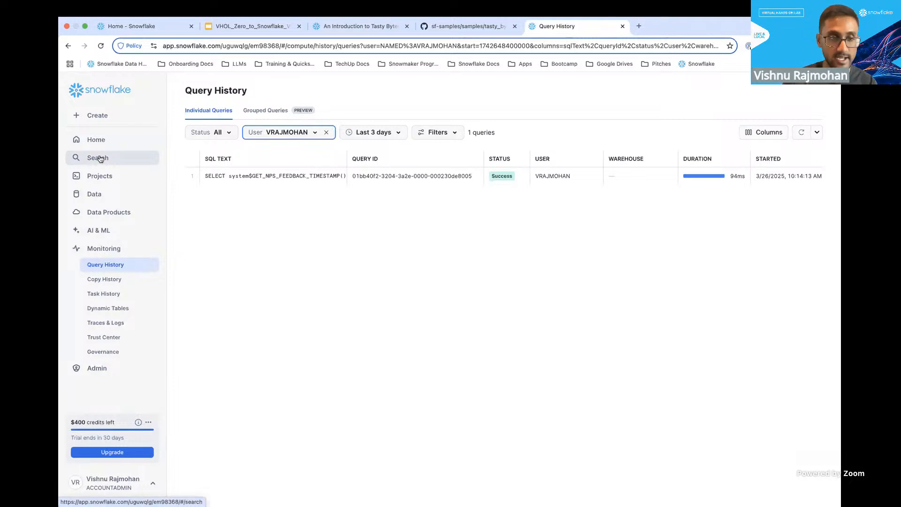
pyautogui.click(107, 179)
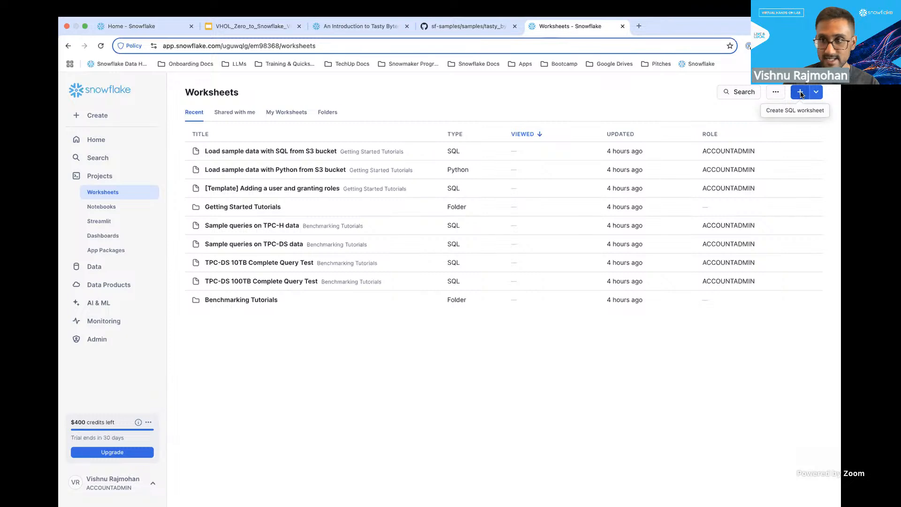
pyautogui.click(816, 93)
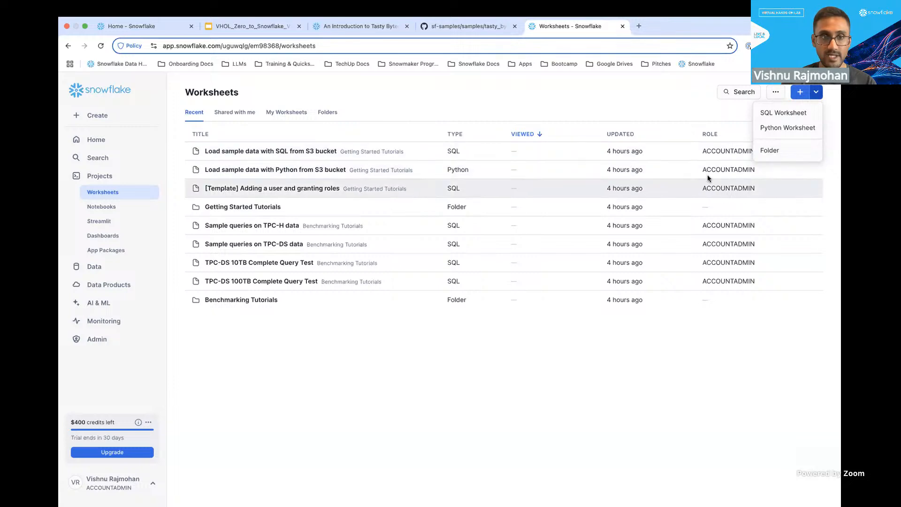
pyautogui.click(769, 111)
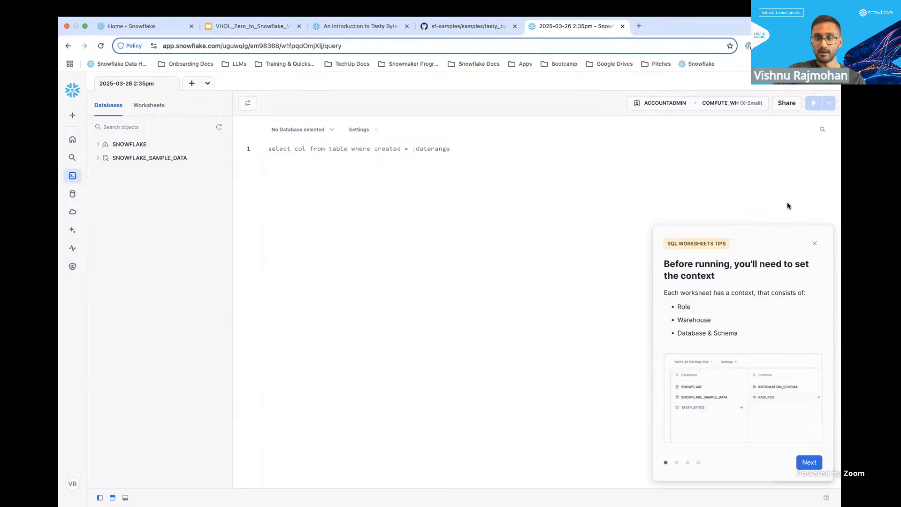
pyautogui.click(815, 243)
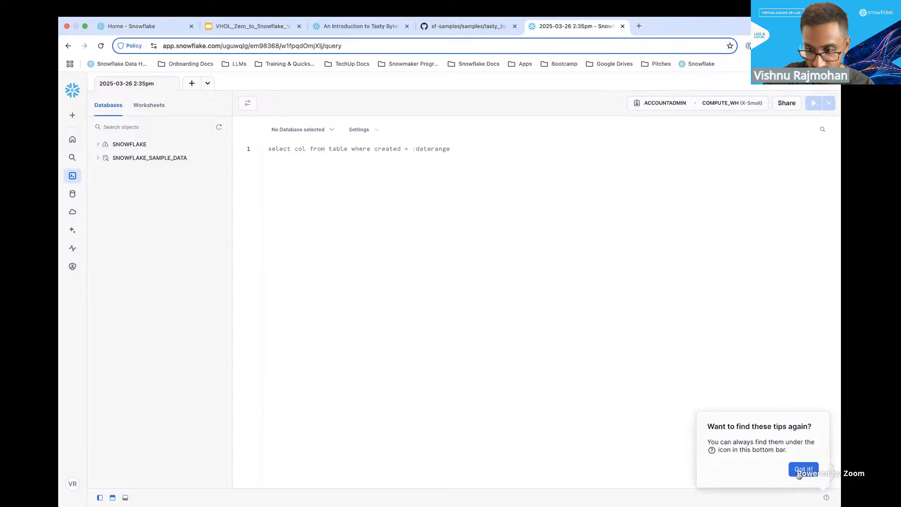
pyautogui.click(812, 469)
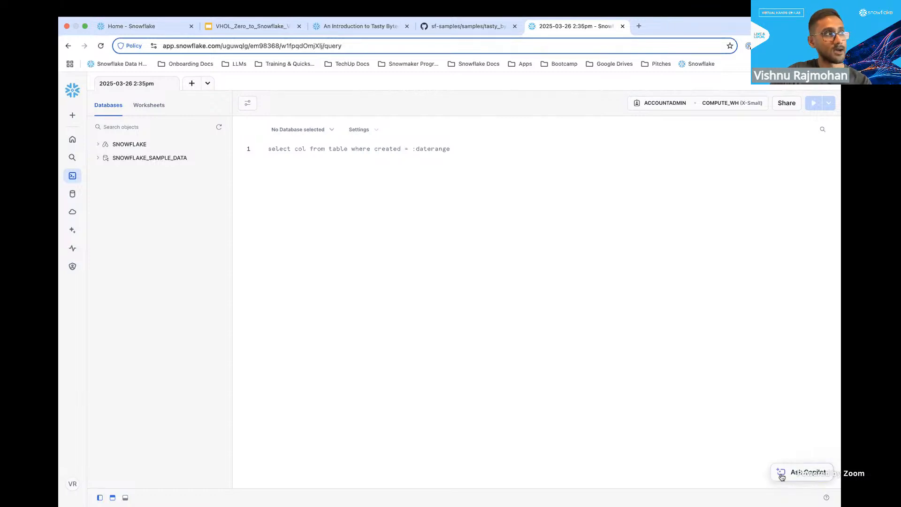
pyautogui.moveTo(807, 470)
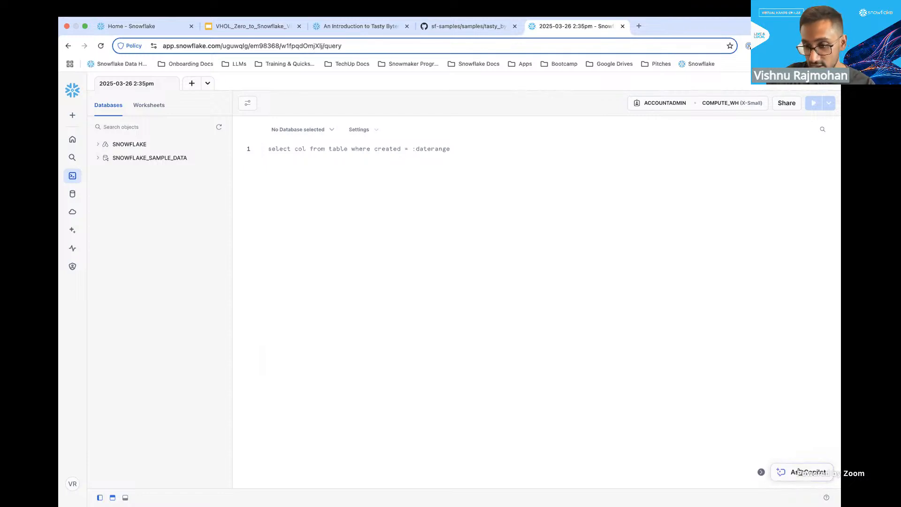
# - Open and close the Copilot assistant, and paste the full tb_introduction.sql script into the empty worksheet
pyautogui.click(801, 477)
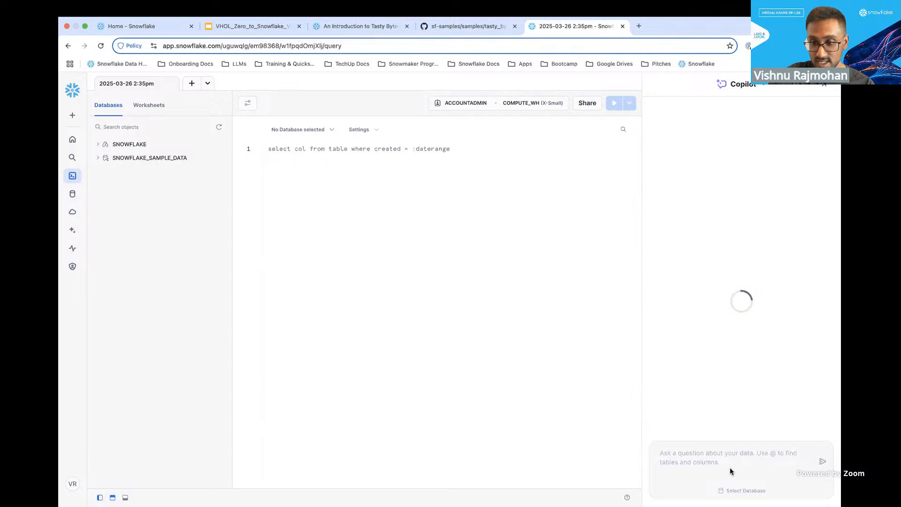
pyautogui.click(824, 84)
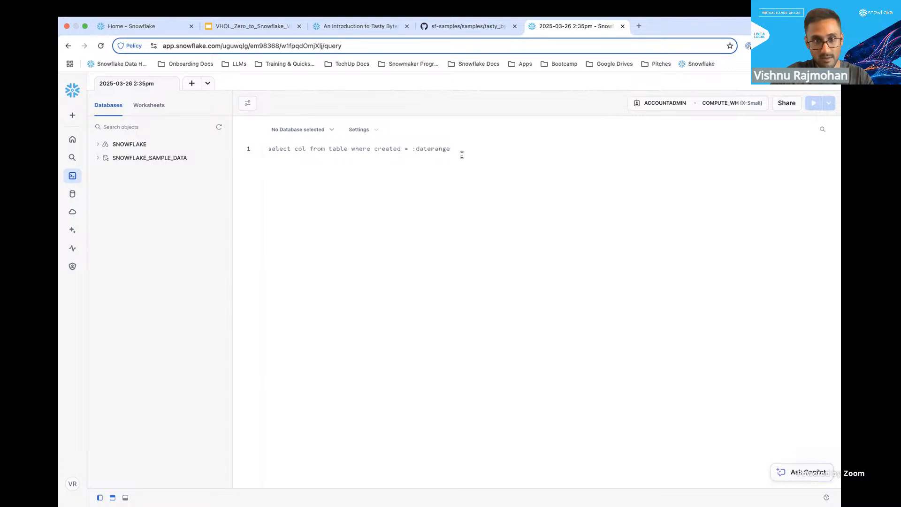
pyautogui.press('super+a')
pyautogui.press('super+v')
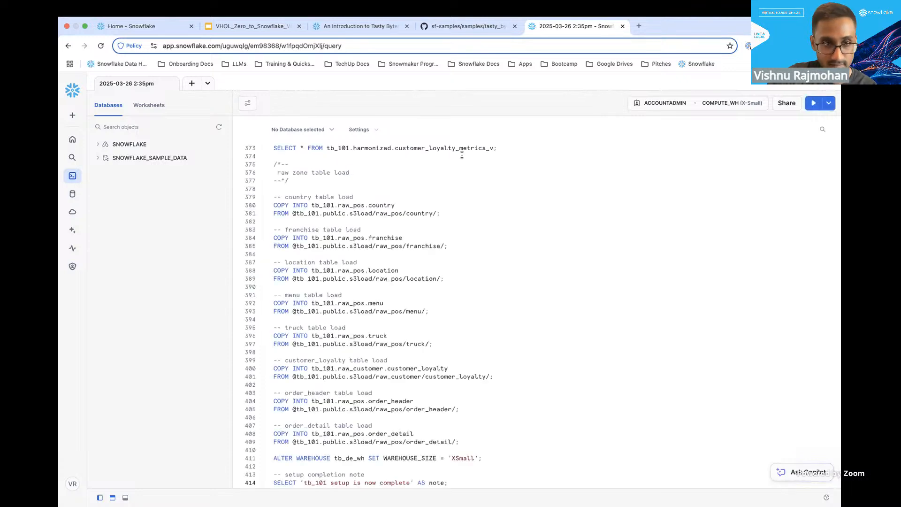
# - Review the start of the pasted script and highlight the ALTER SESSION statement that sets the query_tag
pyautogui.scroll(20, 462, 155)
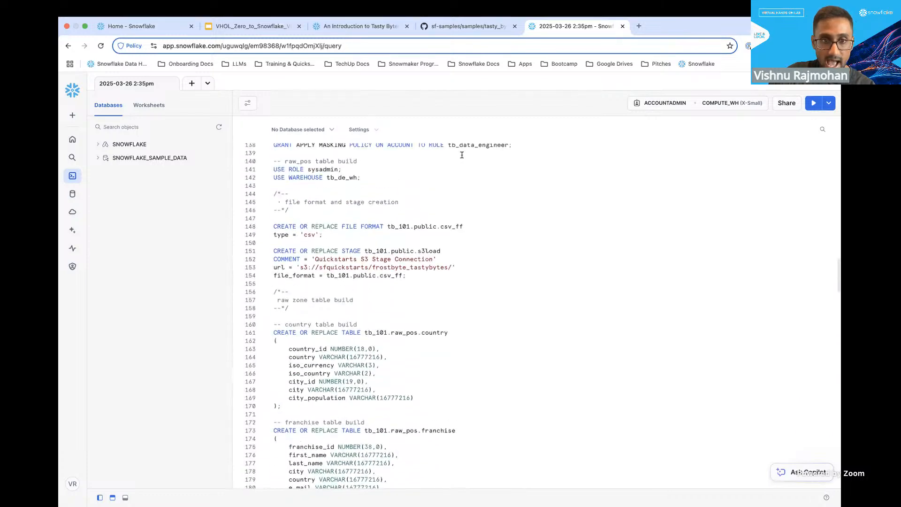
pyautogui.scroll(20, 462, 155)
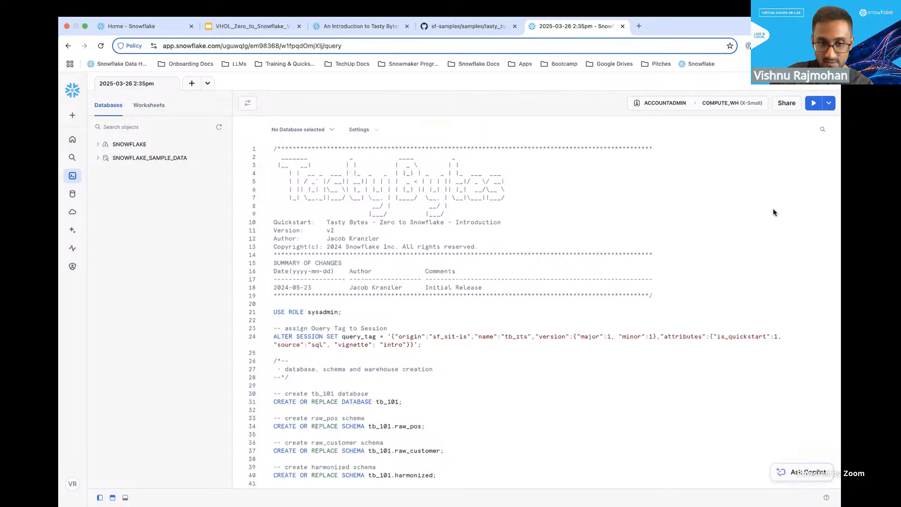
pyautogui.scroll(-4, 581, 406)
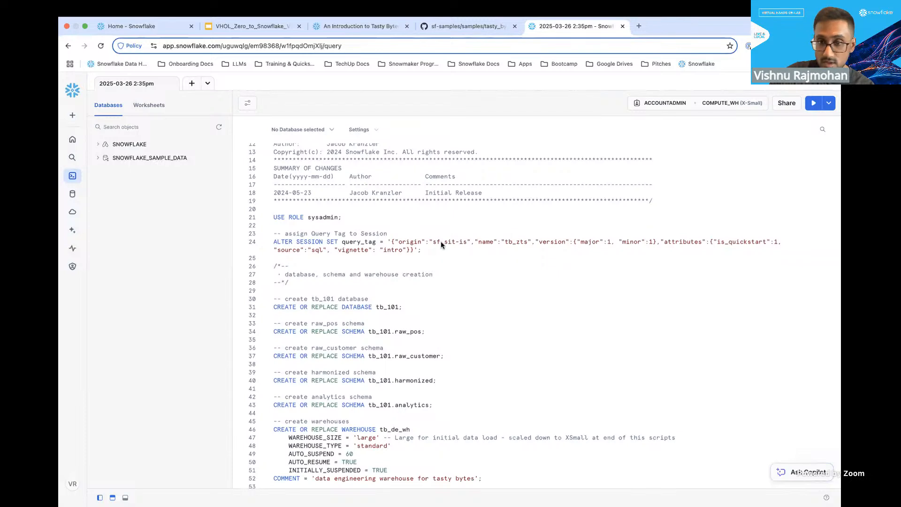
pyautogui.click(407, 249)
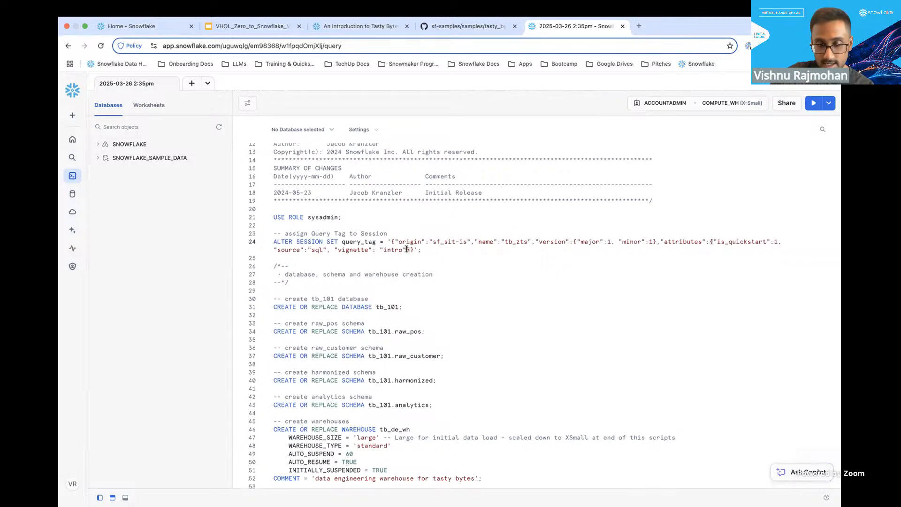
pyautogui.moveTo(437, 252); pyautogui.dragTo(273, 241)
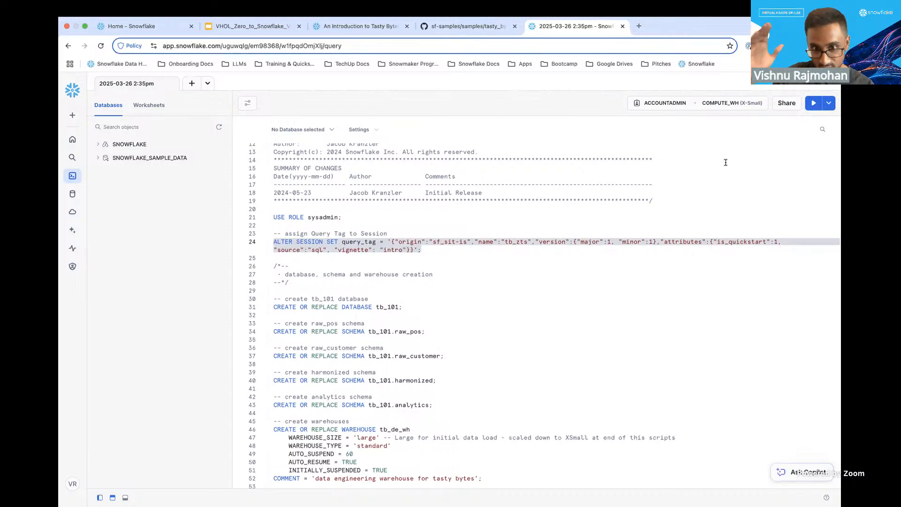
pyautogui.click(680, 208)
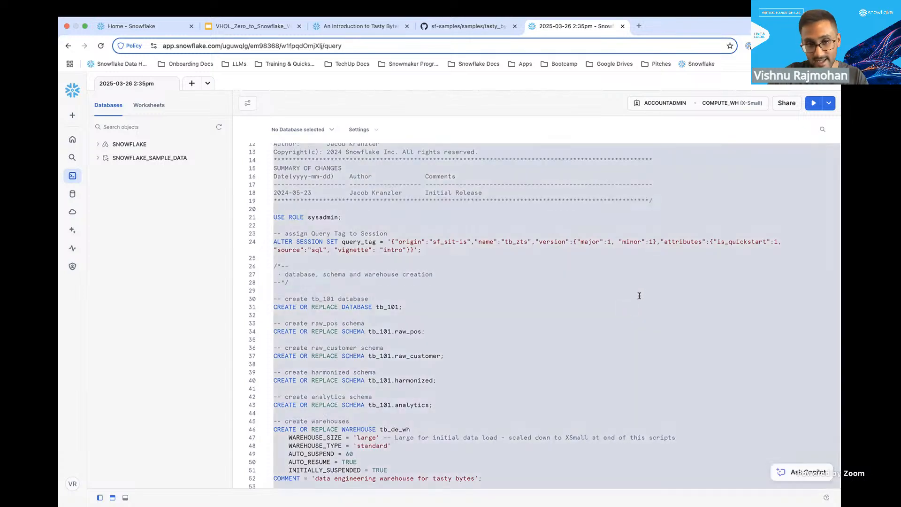
# - Run all statements of the worksheet script and shrink the results area to reveal more of the code
pyautogui.click(640, 292)
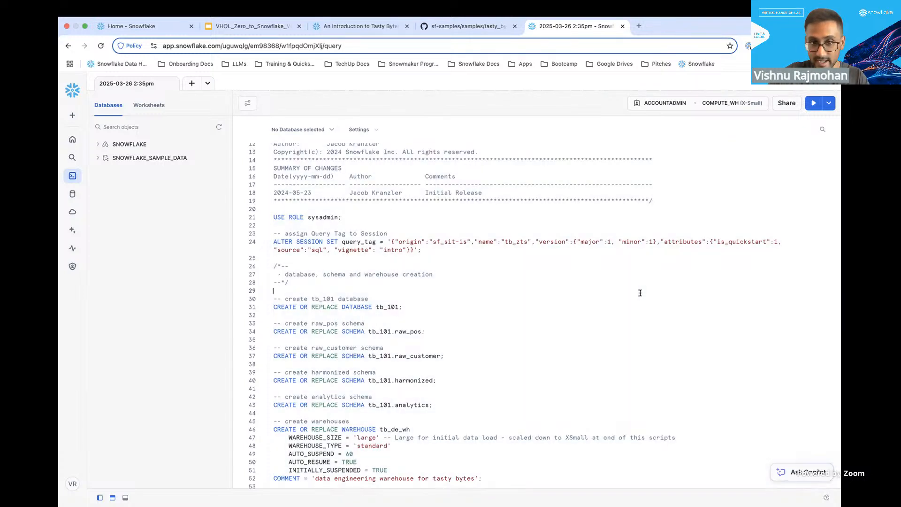
pyautogui.press('super+a')
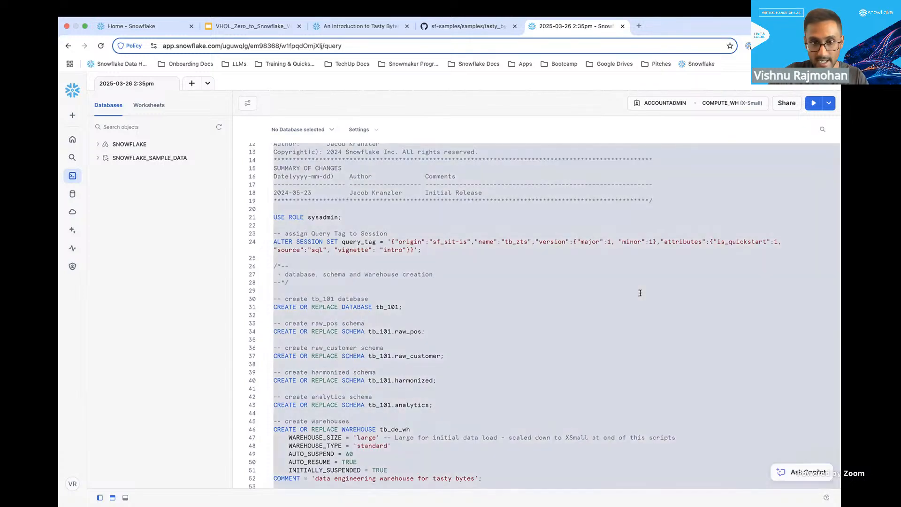
pyautogui.click(815, 105)
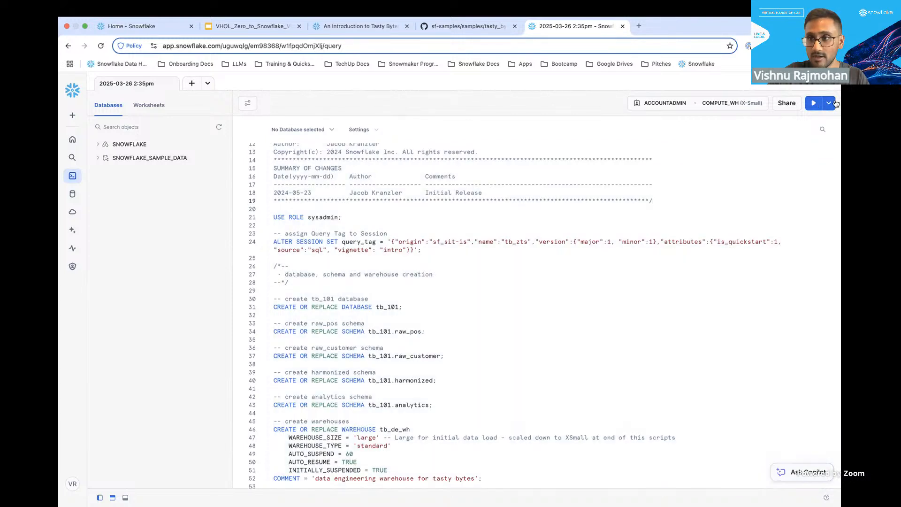
pyautogui.click(834, 103)
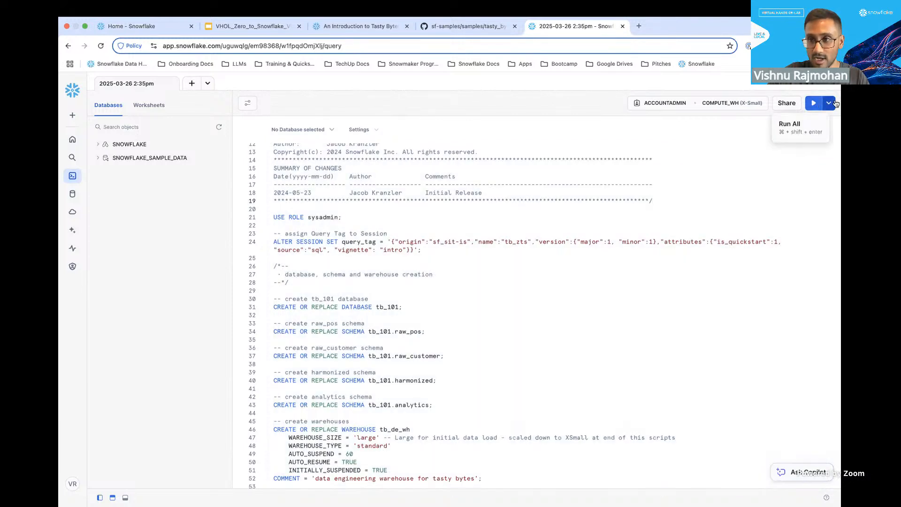
pyautogui.click(800, 125)
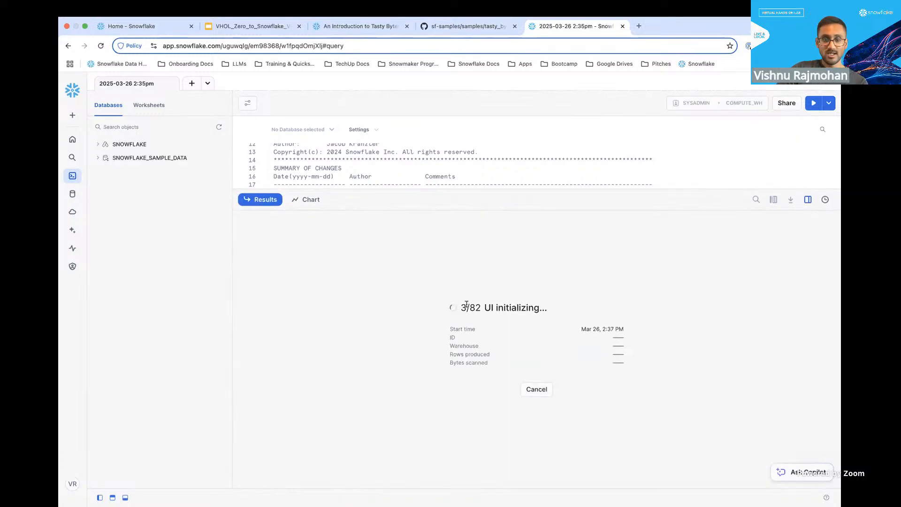
pyautogui.moveTo(585, 190); pyautogui.dragTo(559, 347)
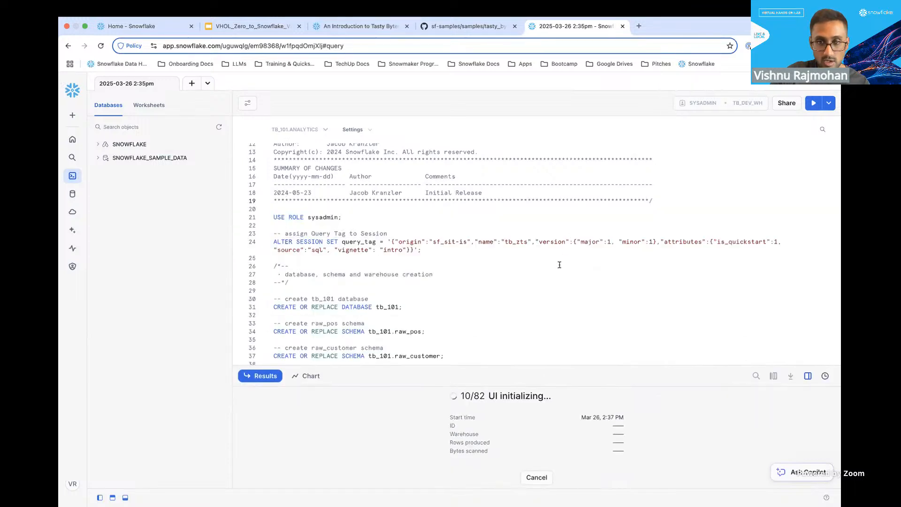
# - Examine the script sections that create the tb_101 database, its schemas, and the tb_de_wh and tb_dev_wh warehouses
pyautogui.scroll(-2, 559, 265)
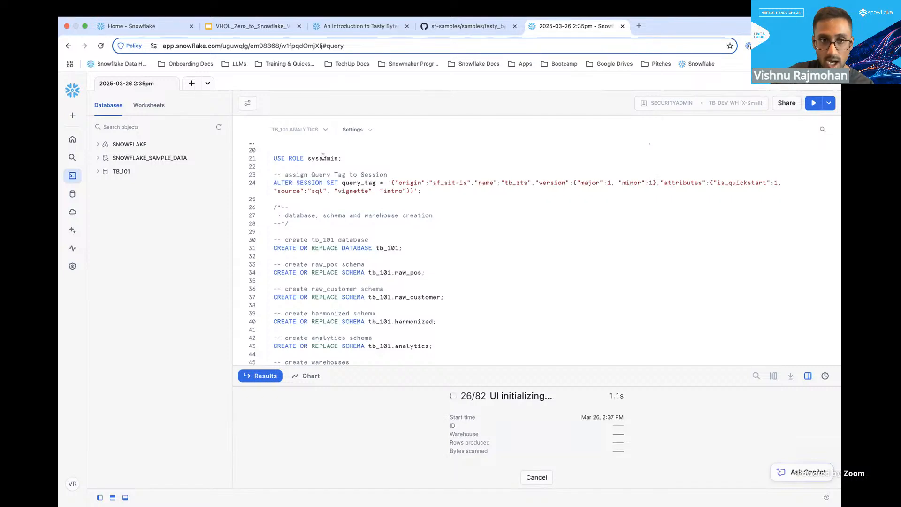
pyautogui.scroll(1, 346, 242)
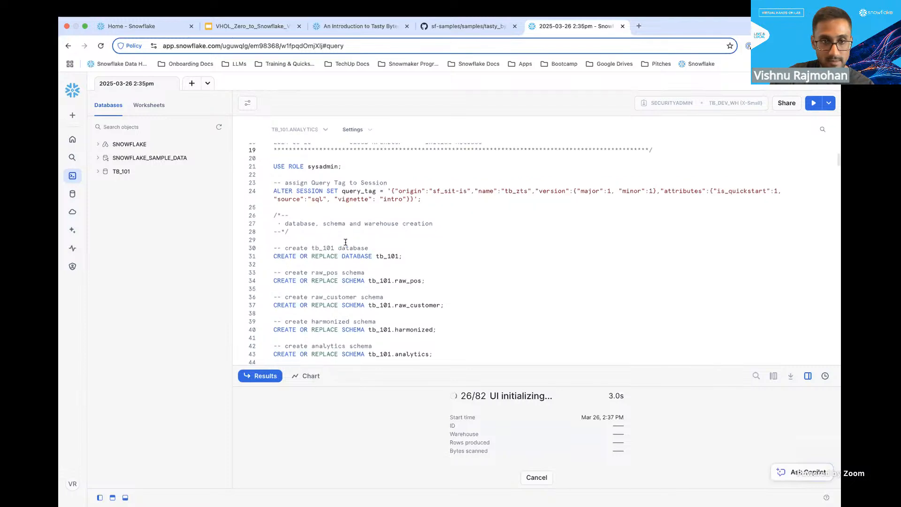
pyautogui.scroll(2, 338, 226)
pyautogui.scroll(-6, 322, 196)
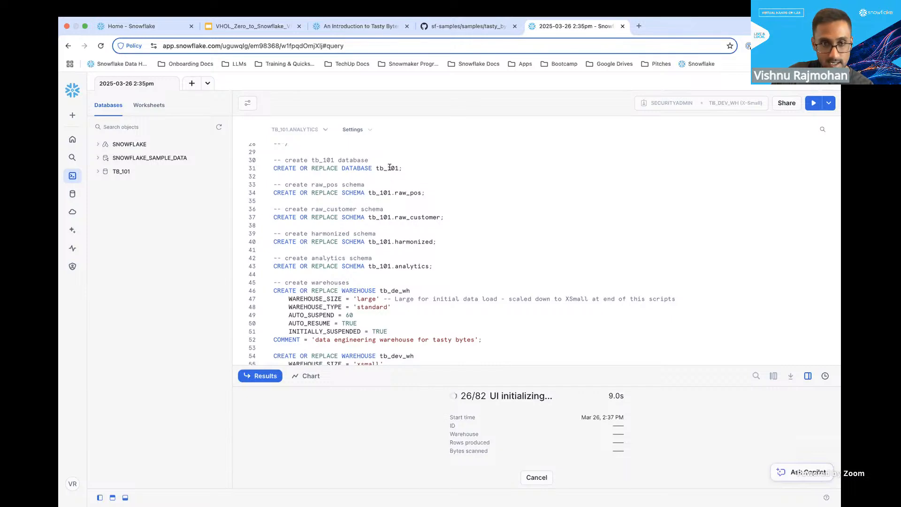
pyautogui.scroll(-2, 386, 238)
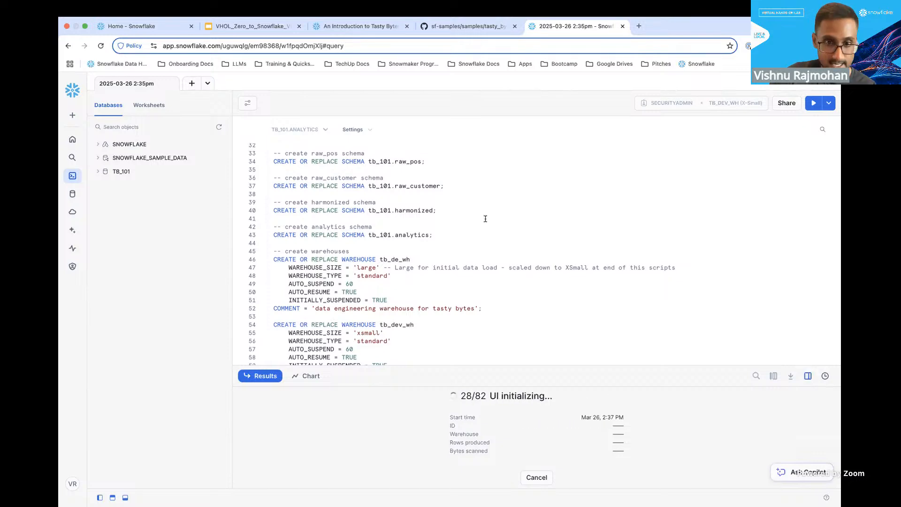
pyautogui.scroll(-3, 486, 219)
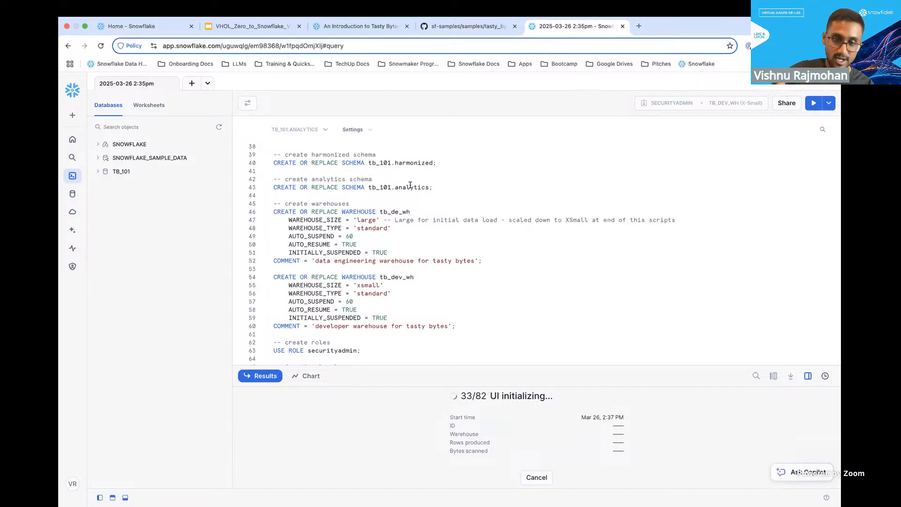
pyautogui.scroll(-3, 410, 185)
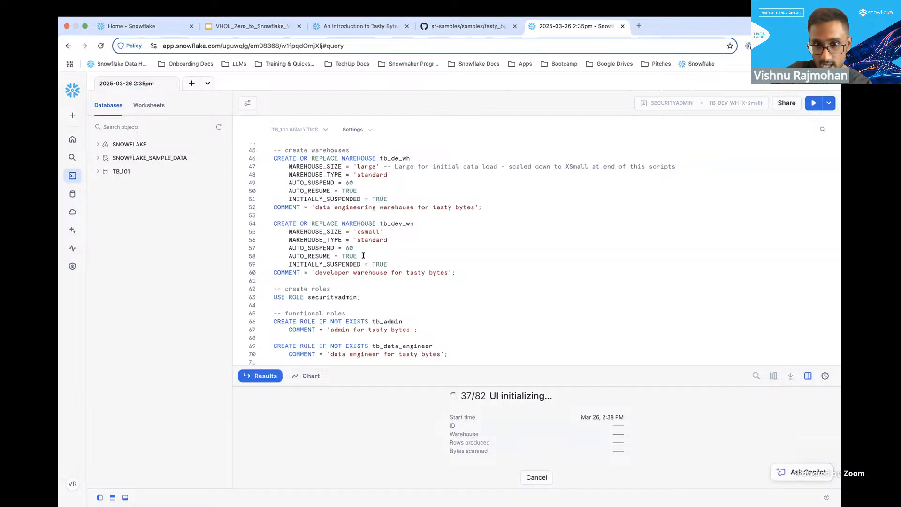
# - Examine the script's functional roles, role hierarchy, and its privilege, warehouse and future grants, highlighting the functional roles block
pyautogui.scroll(-5, 365, 258)
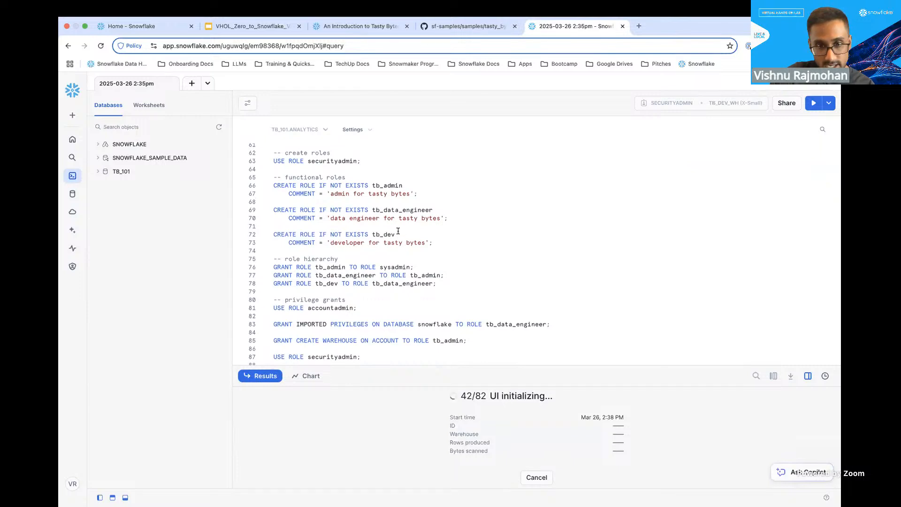
pyautogui.moveTo(434, 241); pyautogui.dragTo(269, 180)
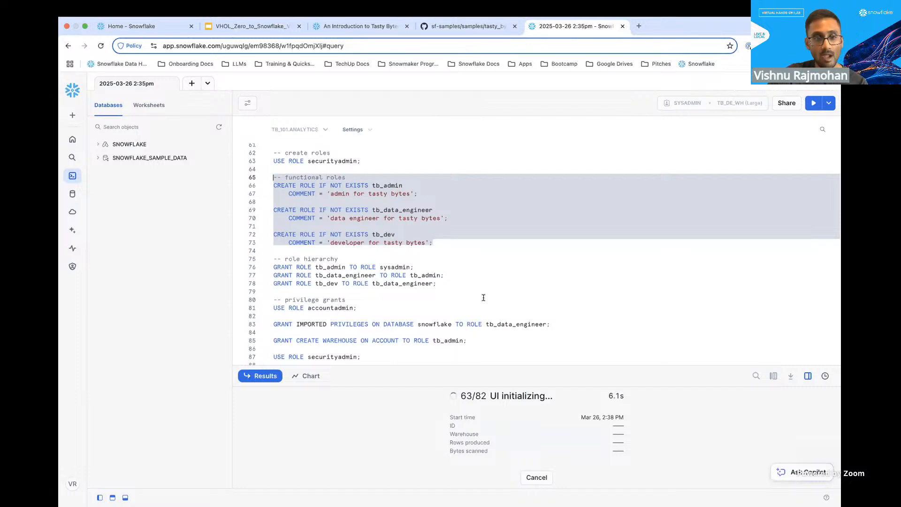
pyautogui.scroll(-4, 483, 299)
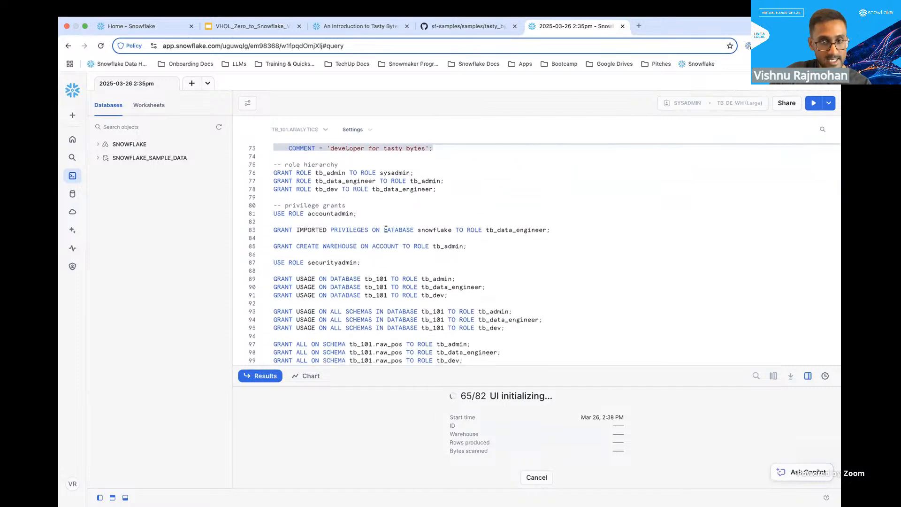
pyautogui.scroll(-1, 350, 174)
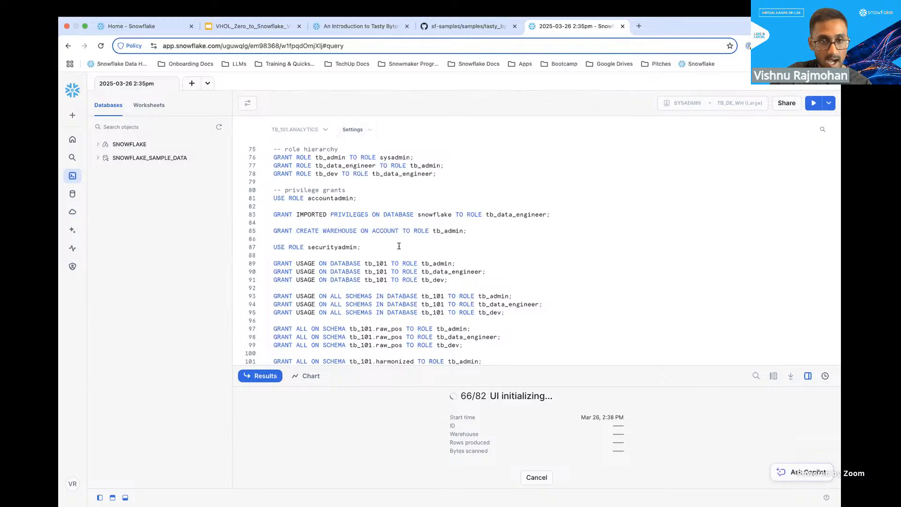
pyautogui.scroll(-3, 399, 246)
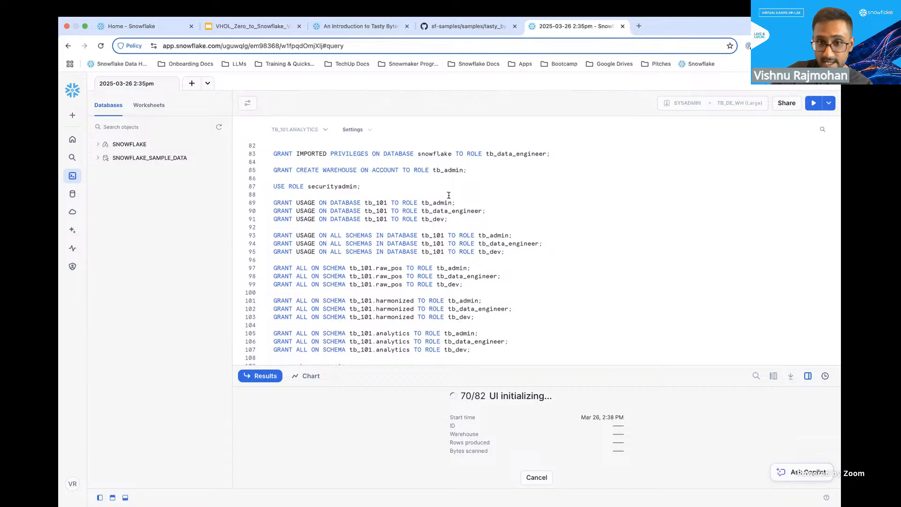
pyautogui.scroll(-3, 454, 265)
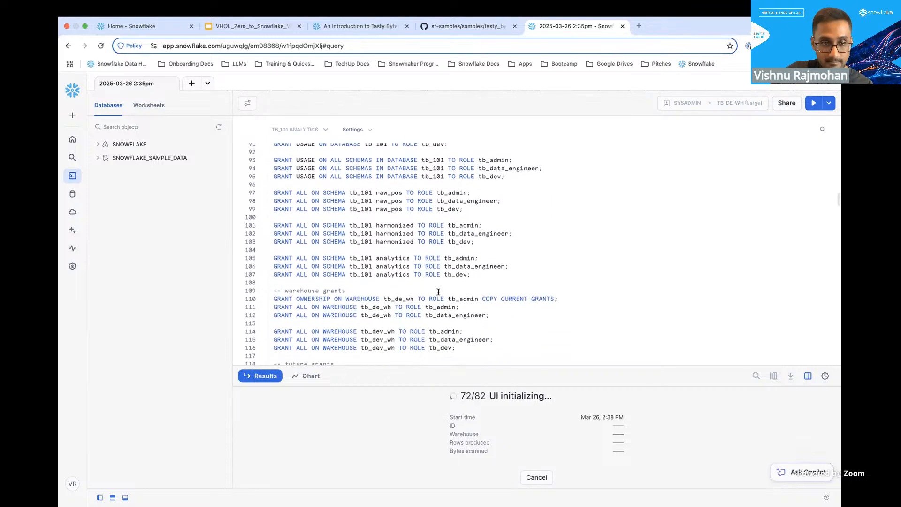
pyautogui.scroll(-3, 439, 291)
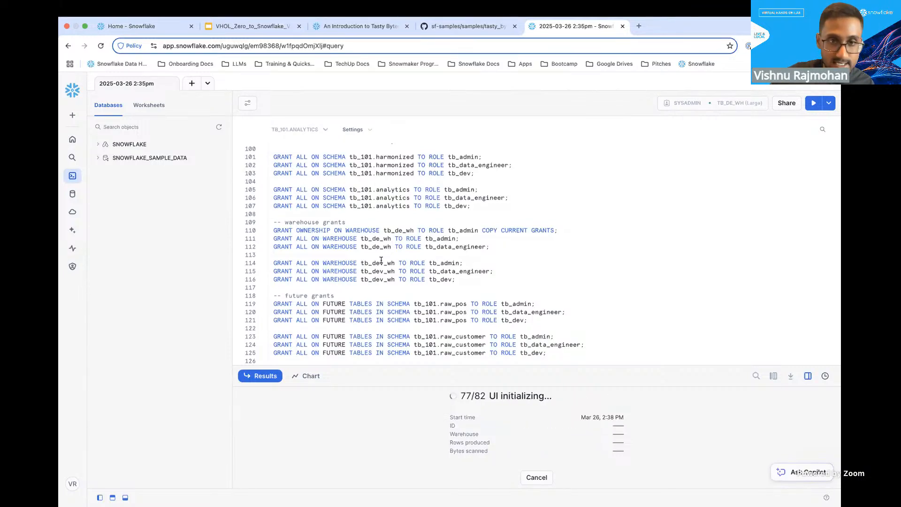
pyautogui.scroll(1, 381, 260)
pyautogui.scroll(-1, 381, 257)
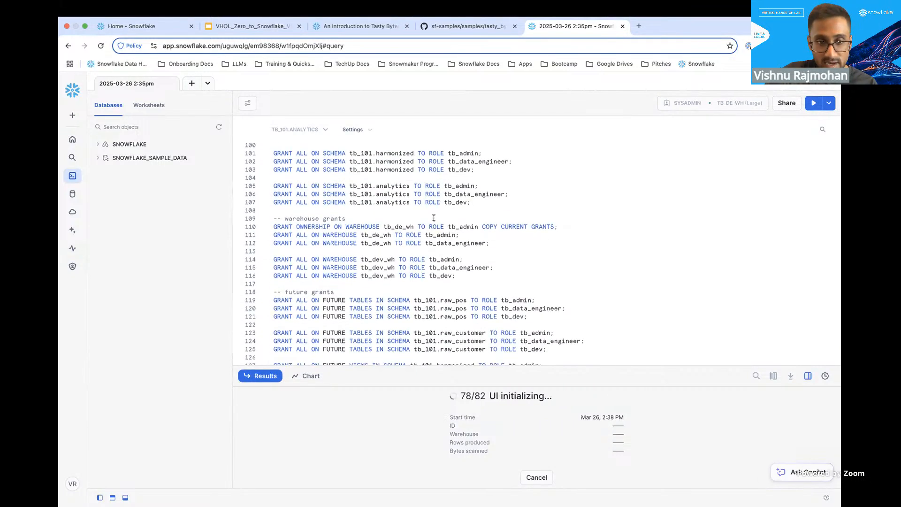
pyautogui.scroll(-1, 434, 218)
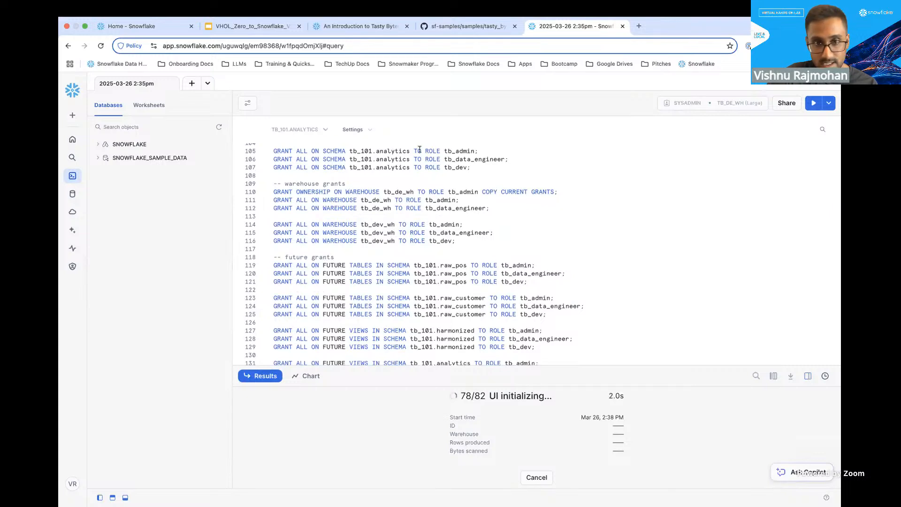
pyautogui.scroll(2, 460, 169)
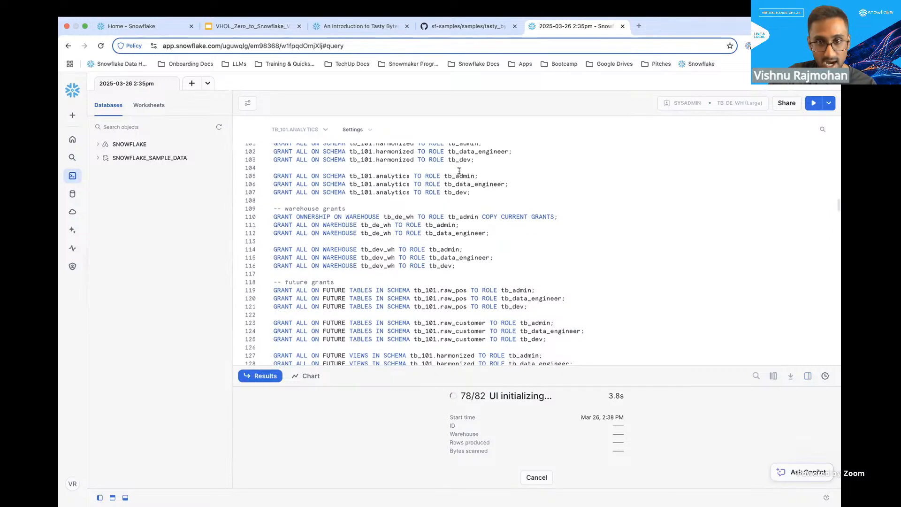
pyautogui.scroll(-5, 459, 172)
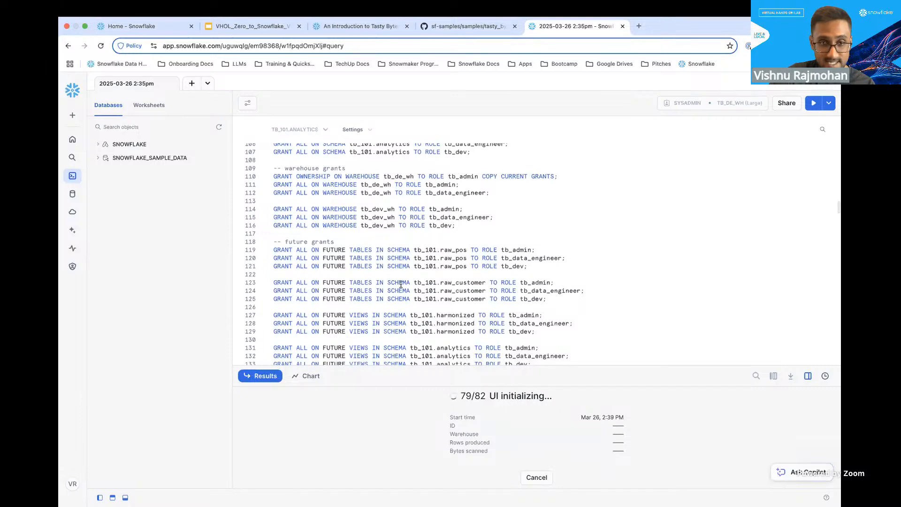
# - Examine the masking policy grants, the csv_ff file format and the s3load stage, highlighting the stage's S3 URL
pyautogui.scroll(-6, 421, 176)
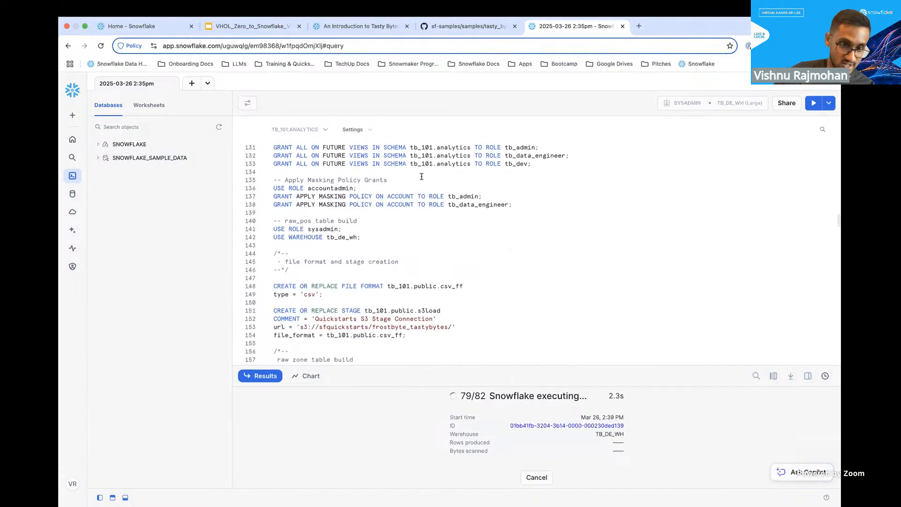
pyautogui.scroll(-4, 396, 263)
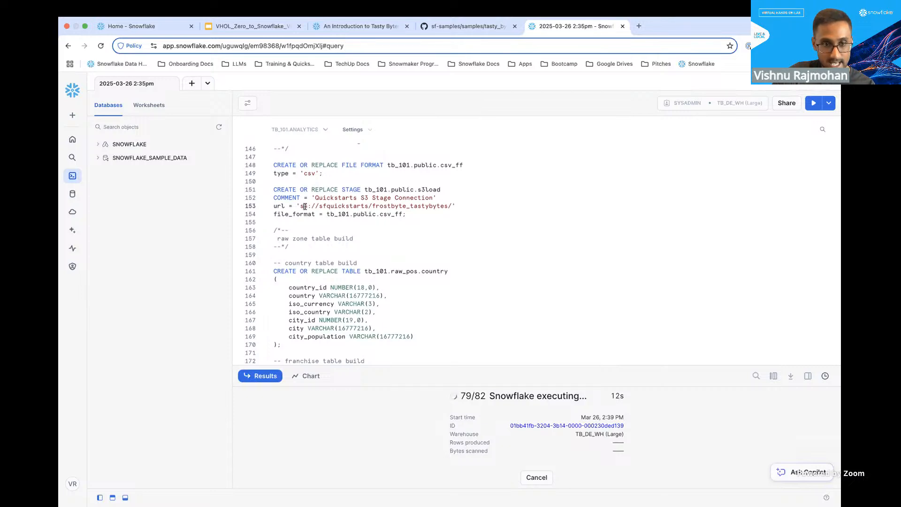
pyautogui.moveTo(301, 207); pyautogui.dragTo(460, 209)
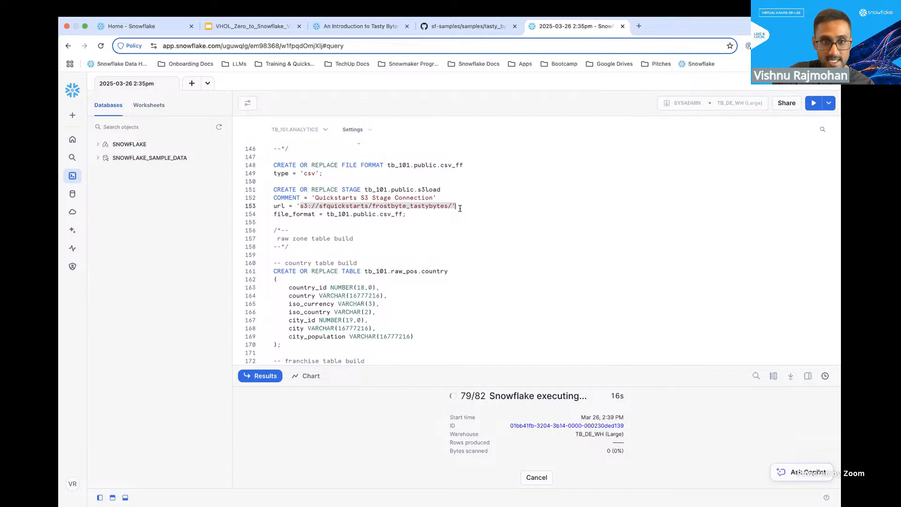
# - Examine the start of the raw zone table build and highlight the full s3load stage creation statement above it
pyautogui.scroll(-1, 423, 287)
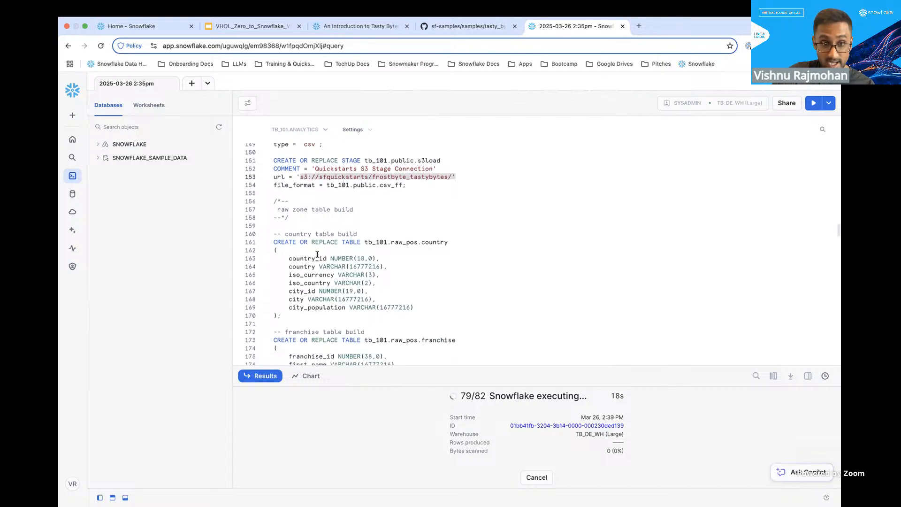
pyautogui.scroll(2, 354, 304)
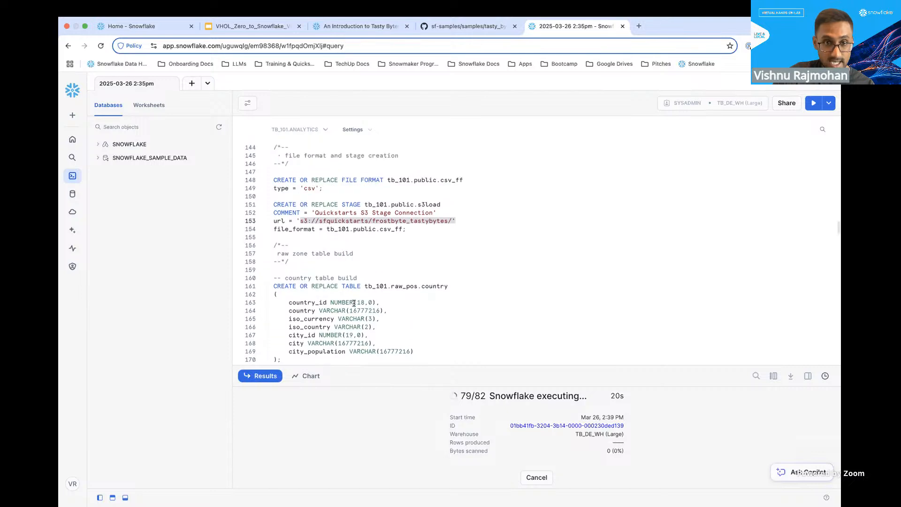
pyautogui.moveTo(407, 230); pyautogui.dragTo(261, 204)
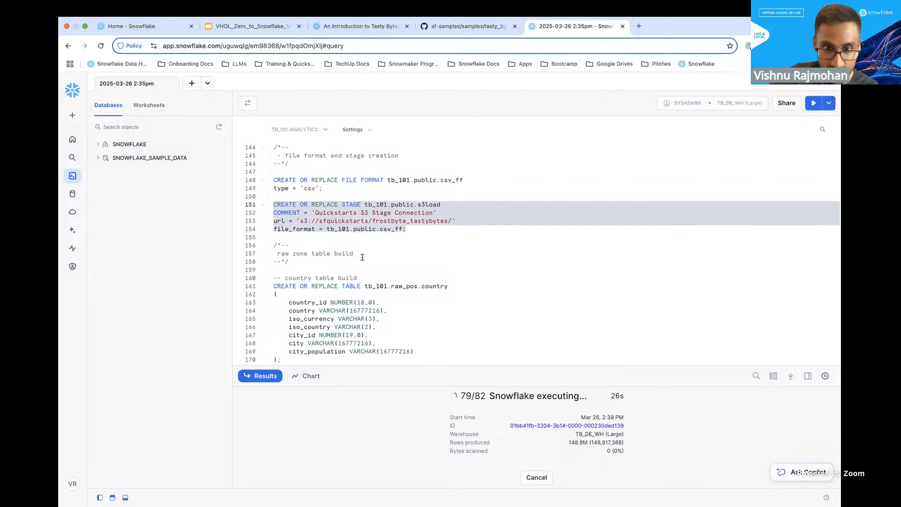
pyautogui.scroll(-1, 363, 262)
pyautogui.click(368, 211)
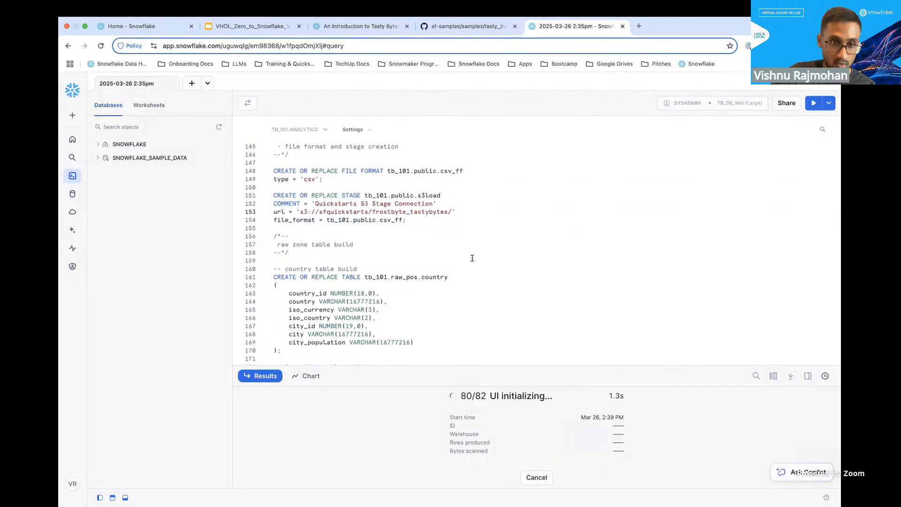
# - Examine the script's raw zone table definitions, such as menu and truck, and the joins of the harmonized orders view
pyautogui.scroll(-10, 472, 258)
pyautogui.scroll(-20, 473, 259)
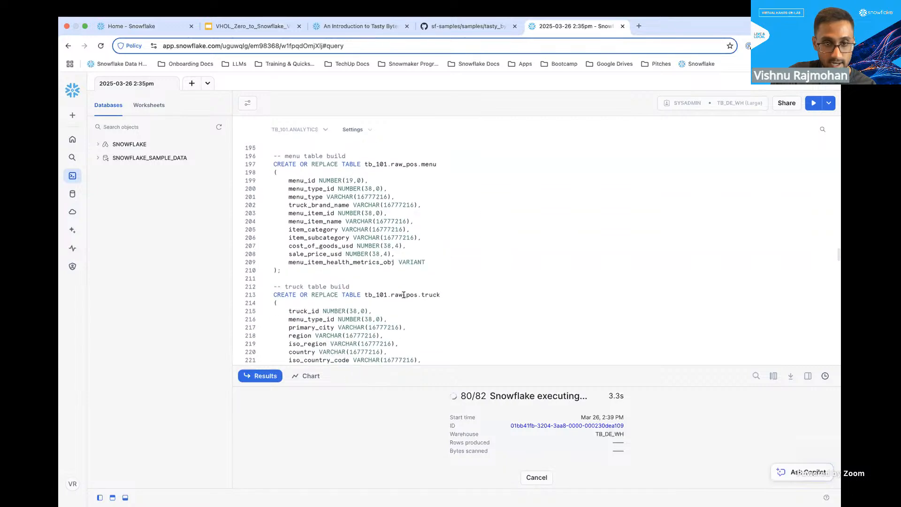
pyautogui.scroll(-18, 404, 294)
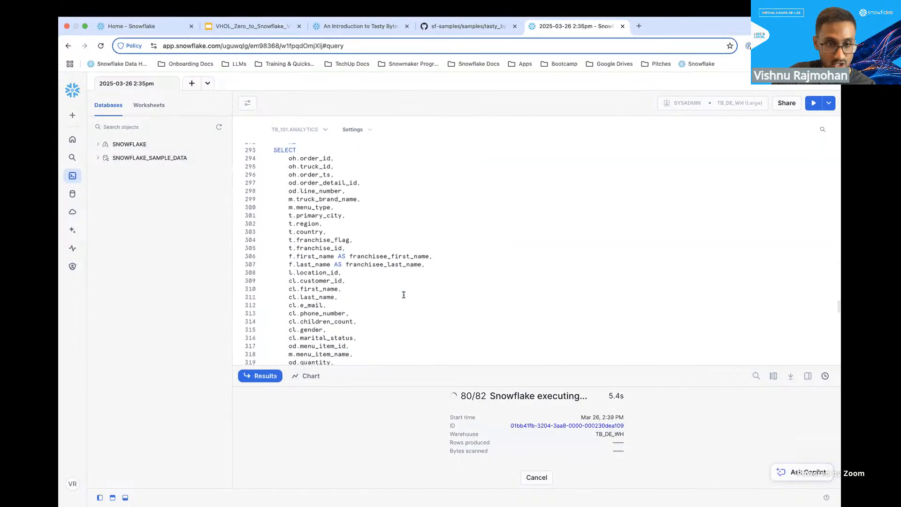
pyautogui.scroll(14, 404, 295)
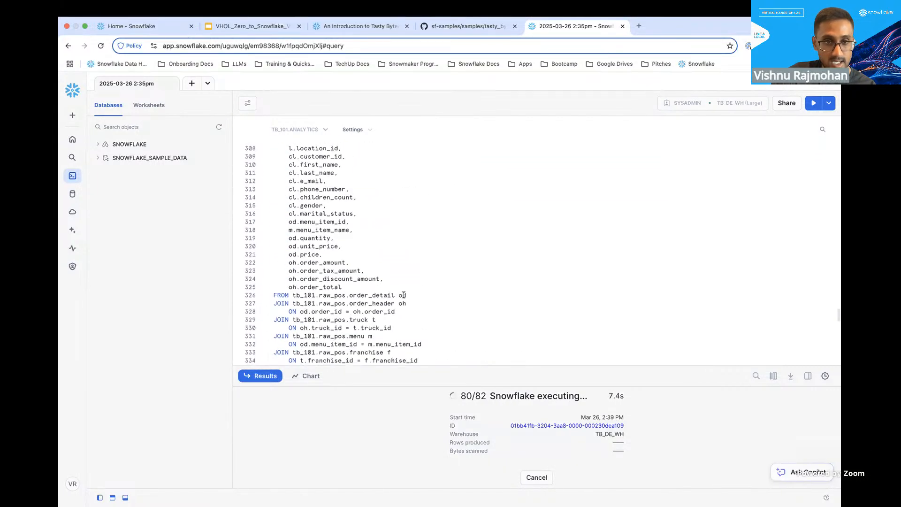
pyautogui.scroll(-20, 404, 294)
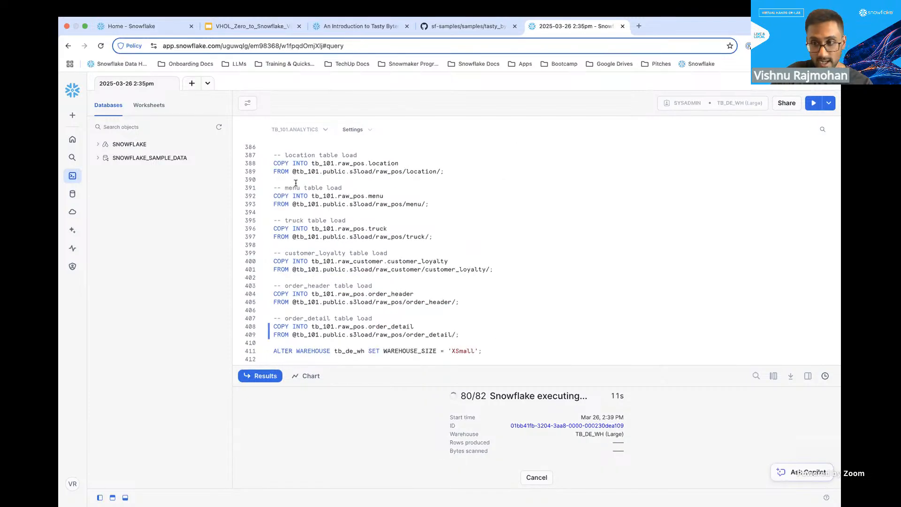
pyautogui.scroll(20, 296, 182)
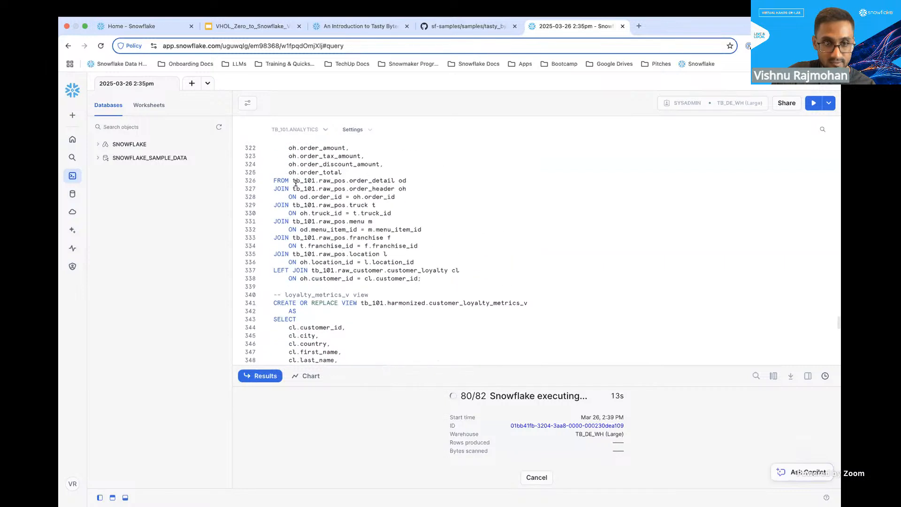
# - Examine the customer loyalty metrics and analytics views, the COPY INTO table loads from the s3load stage, and the script's closing statements
pyautogui.scroll(-10, 296, 182)
pyautogui.scroll(-2, 296, 184)
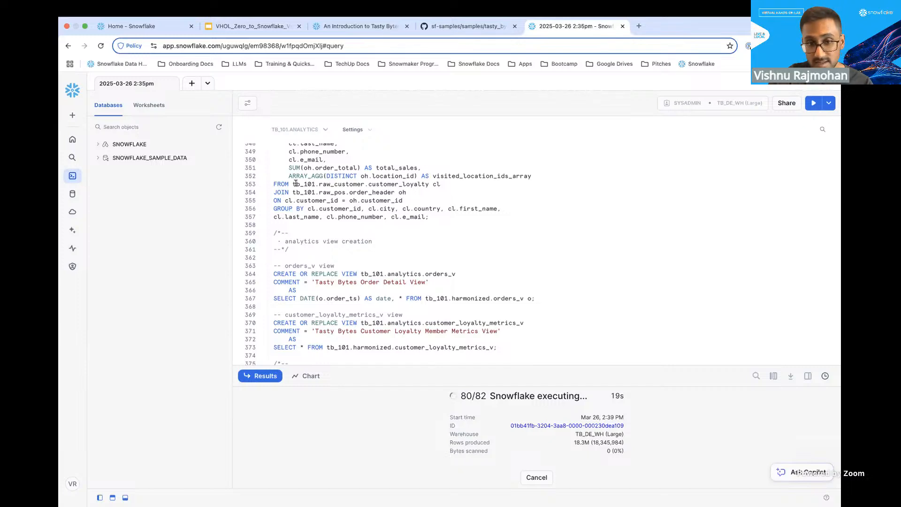
pyautogui.scroll(-3, 296, 182)
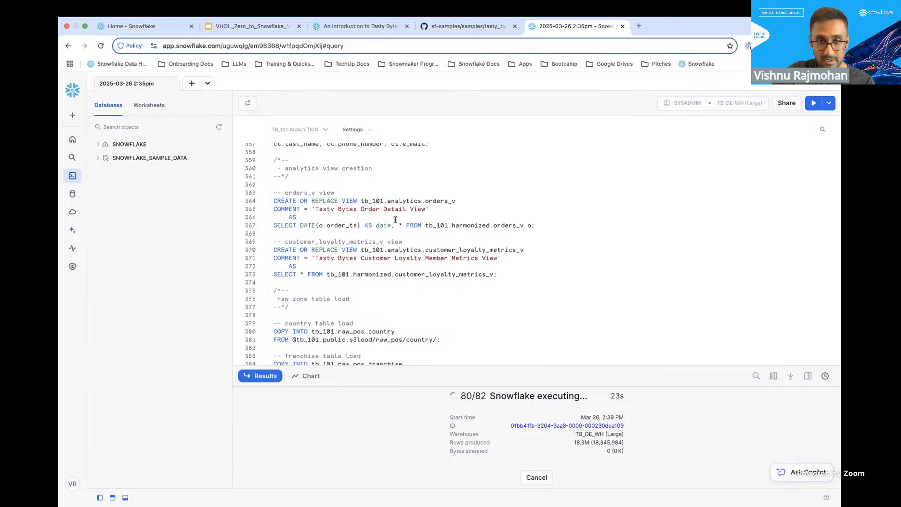
pyautogui.scroll(-10, 421, 263)
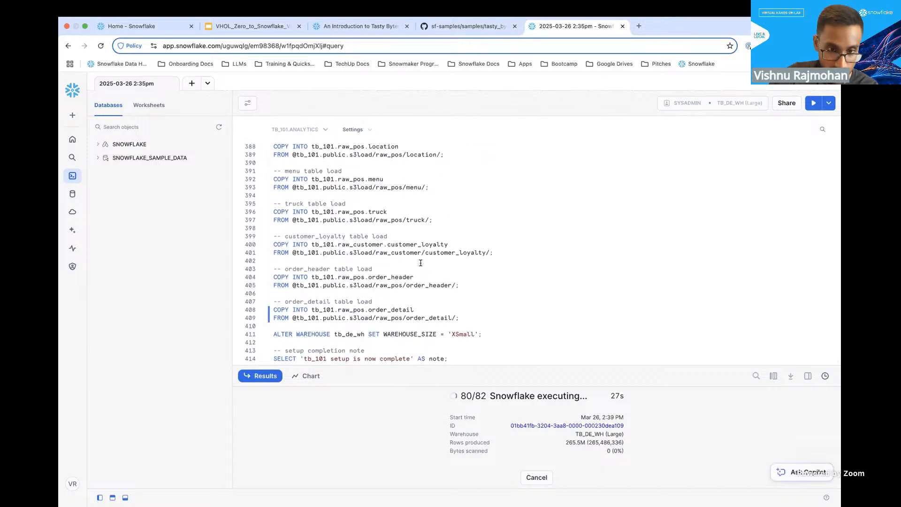
pyautogui.scroll(-1, 421, 263)
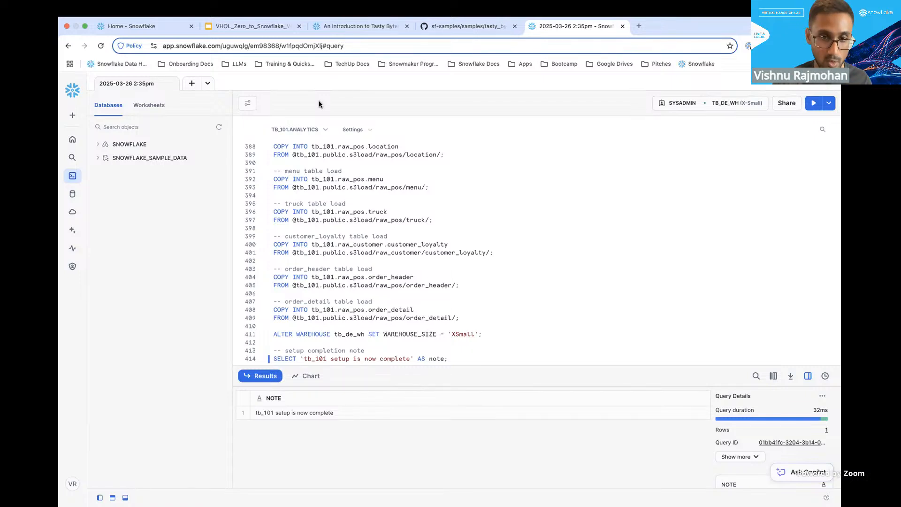
# - Switch to the VHOL_Zero_to_Snowflake deck in Google Slides, start the slideshow and advance to the Financial Governance slide
pyautogui.click(267, 29)
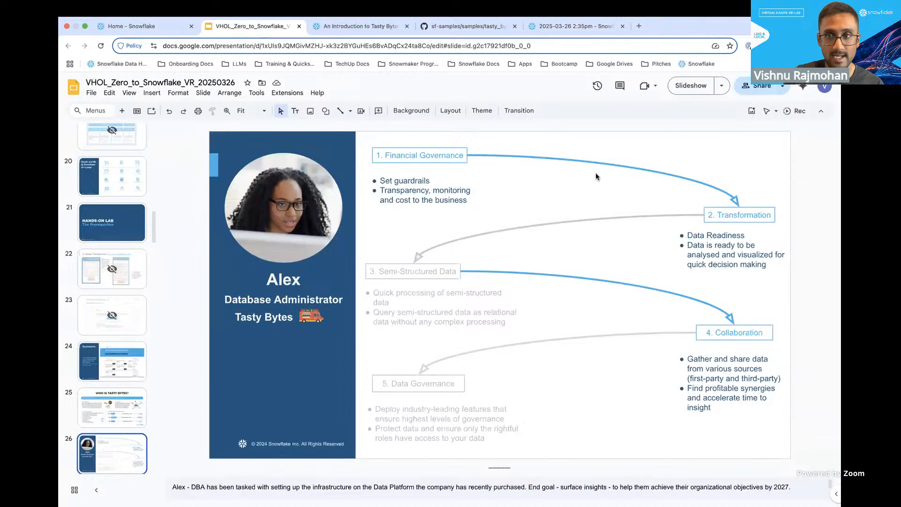
pyautogui.click(690, 86)
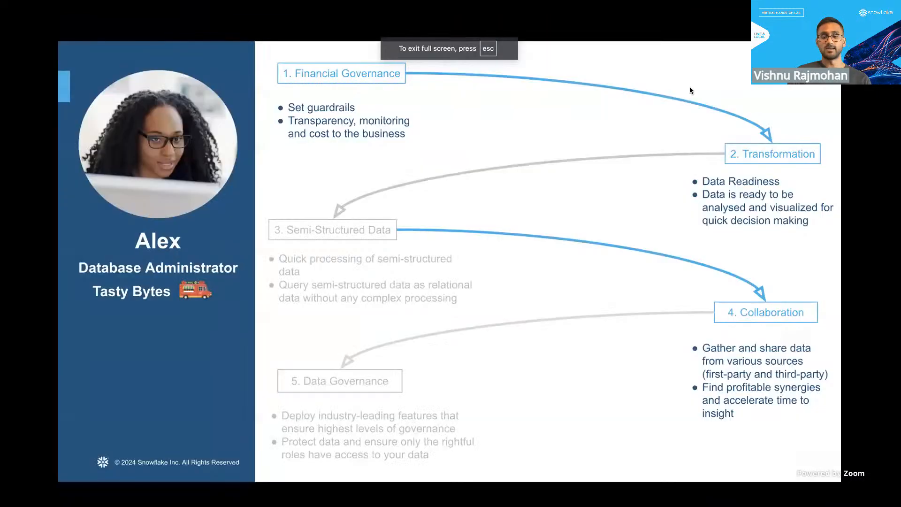
pyautogui.click(691, 87)
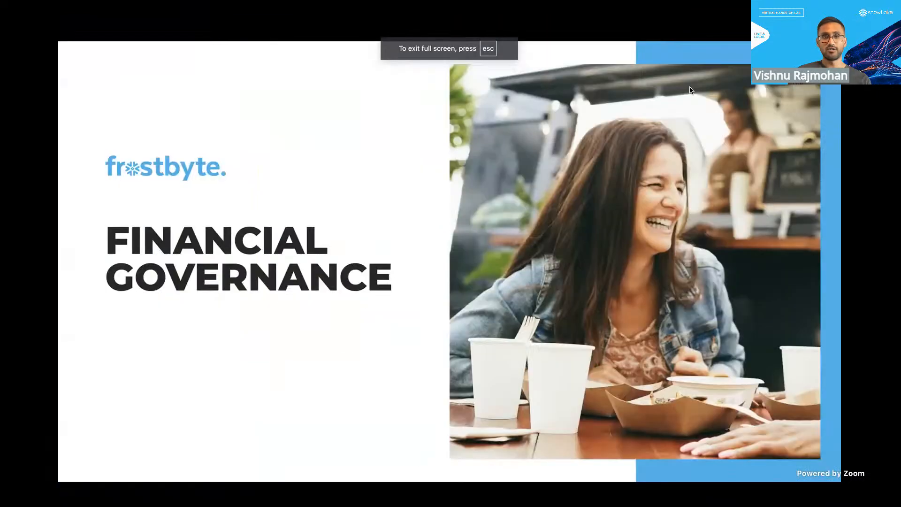